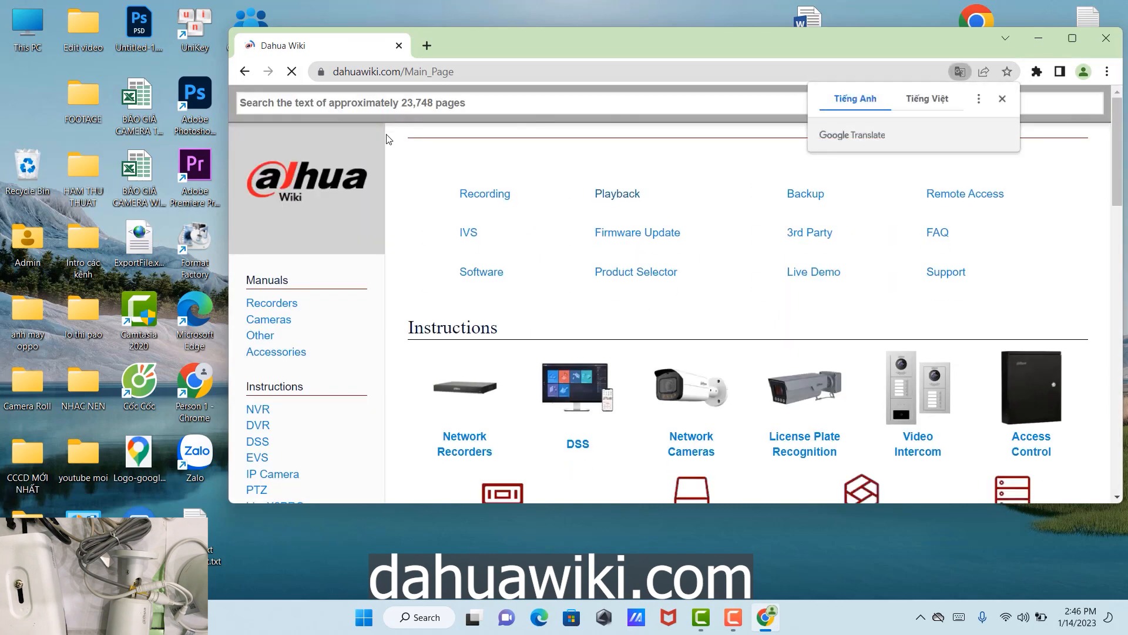
# Go to the ConfigTool page in the Dahua Wiki's Software section
pyautogui.scroll(-2, 353, 308)
pyautogui.scroll(-6, 353, 309)
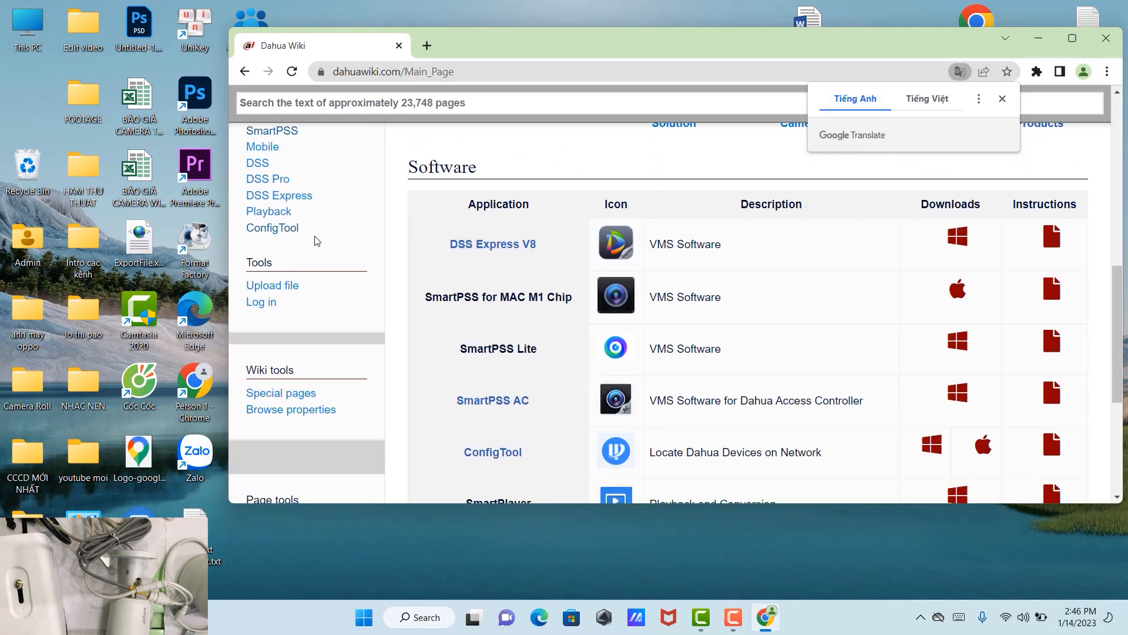
pyautogui.scroll(3, 315, 239)
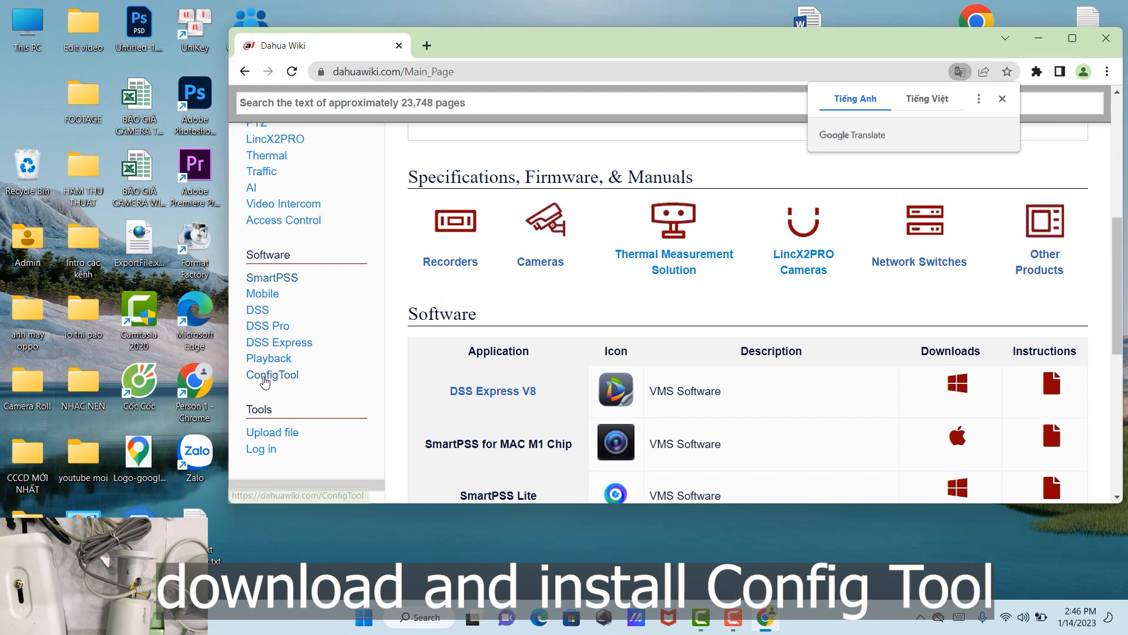
pyautogui.click(272, 374)
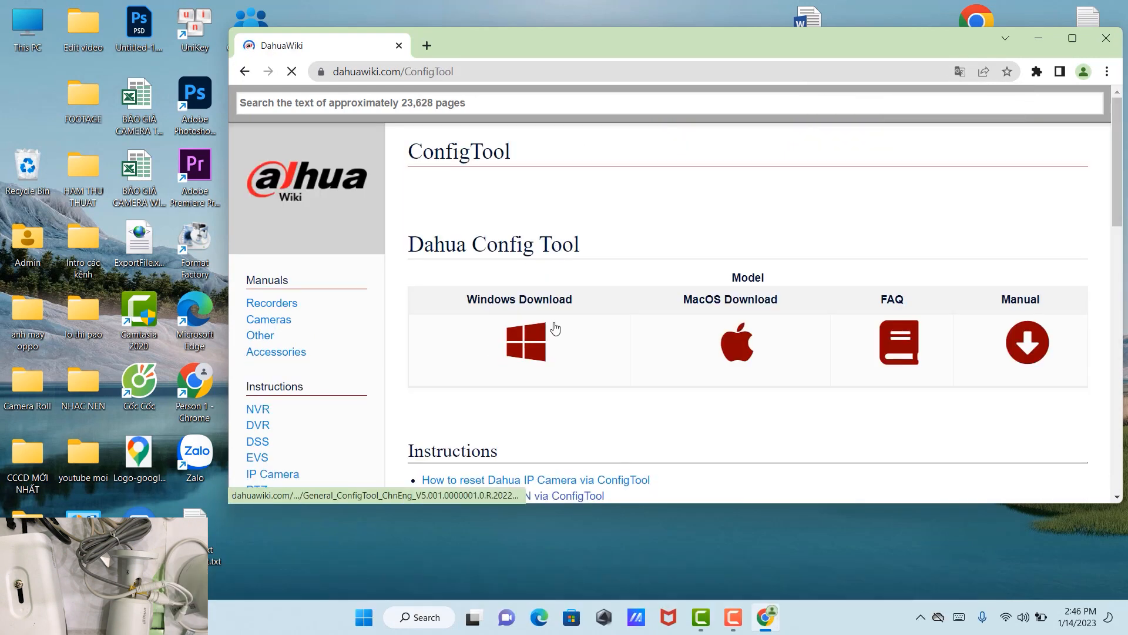
# Download the Windows General_ConfigTool installer and open the downloaded .exe
pyautogui.click(523, 340)
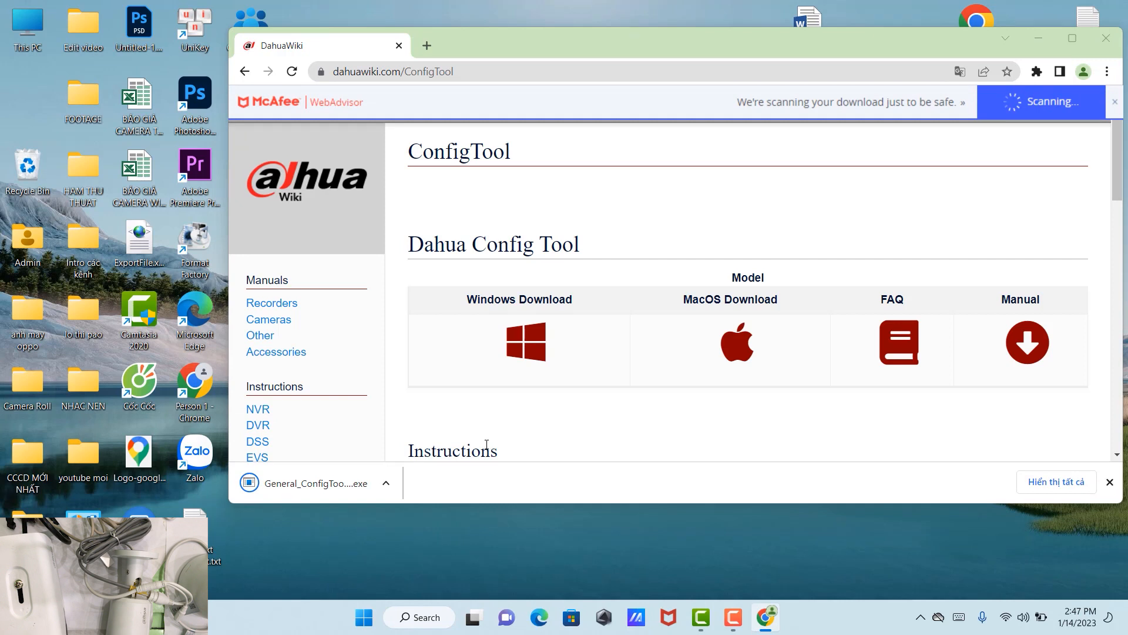
pyautogui.moveTo(724, 40); pyautogui.dragTo(646, 33)
pyautogui.click(285, 475)
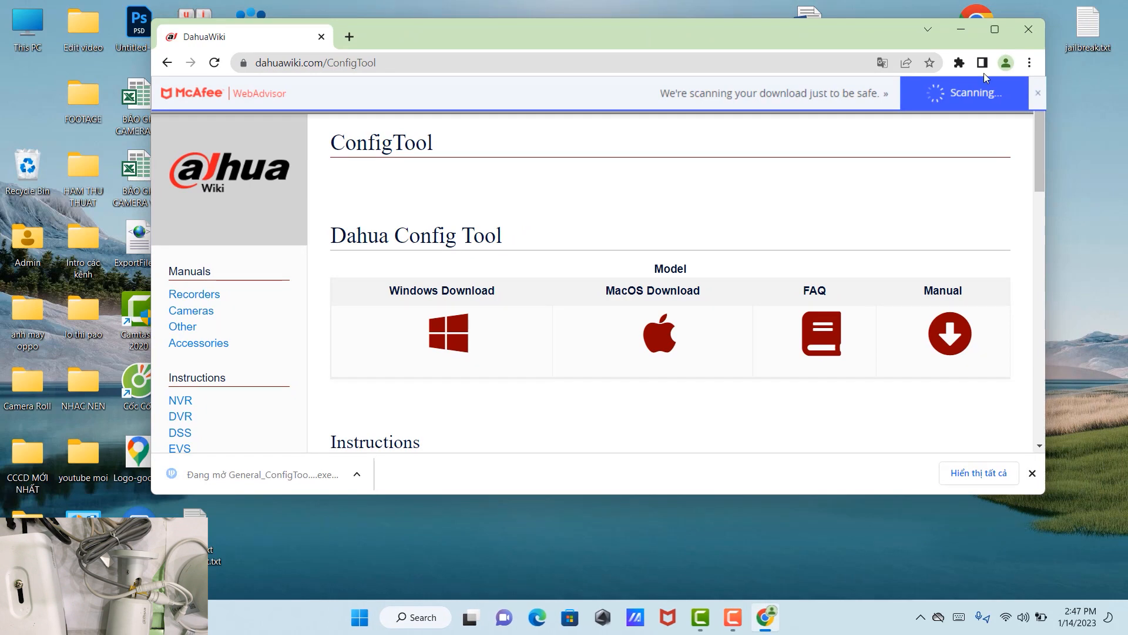
# Set the ConfigTool installer language to English
pyautogui.click(952, 31)
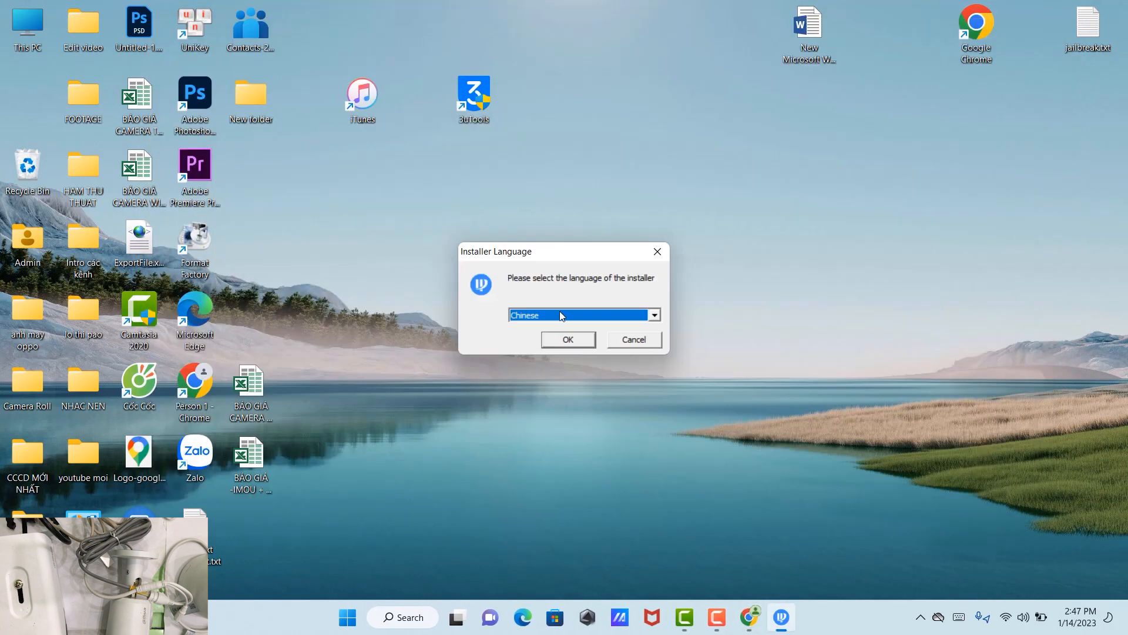
pyautogui.click(563, 314)
pyautogui.click(524, 337)
pyautogui.click(555, 341)
# Accept the license, install ConfigTool, and refresh the desktop to show its shortcut
pyautogui.click(632, 433)
pyautogui.click(681, 381)
pyautogui.click(656, 431)
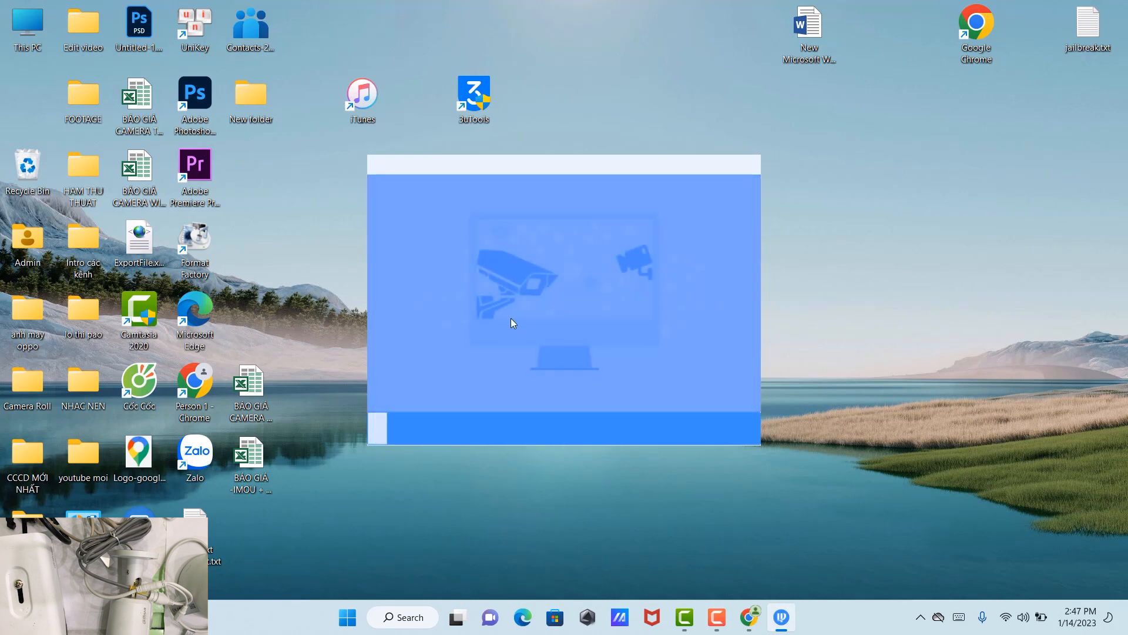
pyautogui.rightClick(817, 203)
pyautogui.click(876, 265)
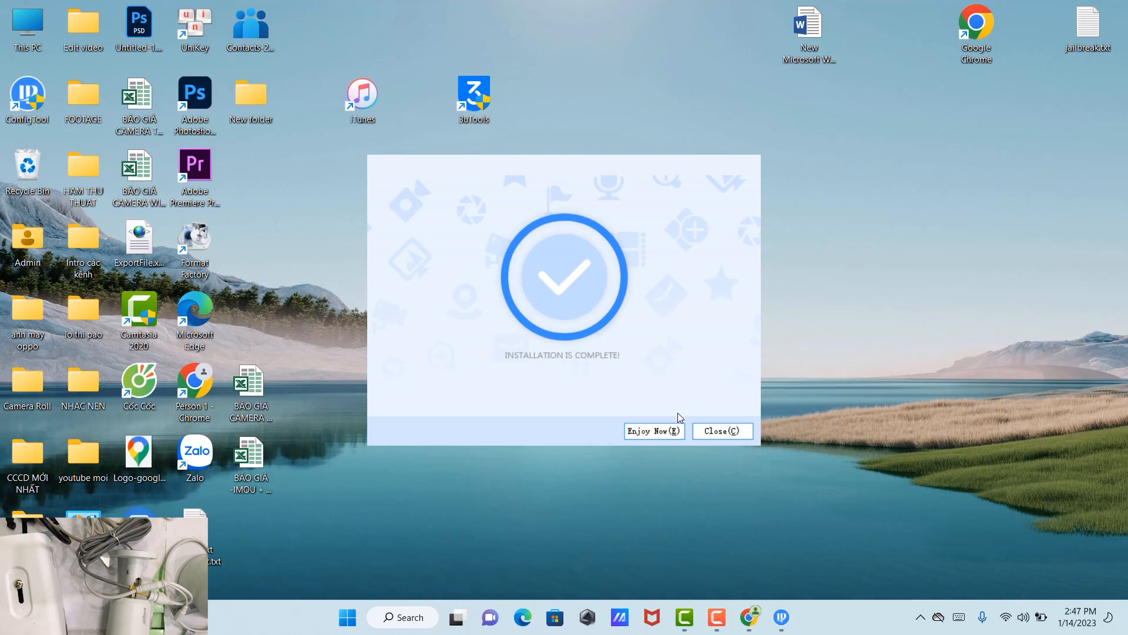
# Launch ConfigTool, accept its license and privacy policy, and agree to the experience program
pyautogui.click(660, 435)
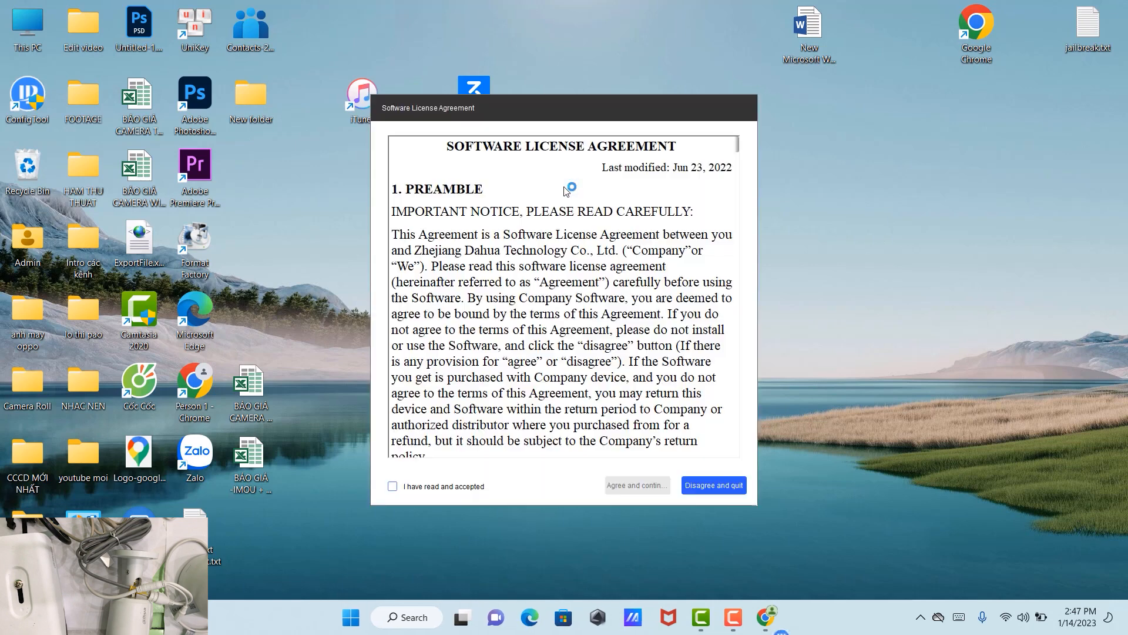
pyautogui.click(393, 487)
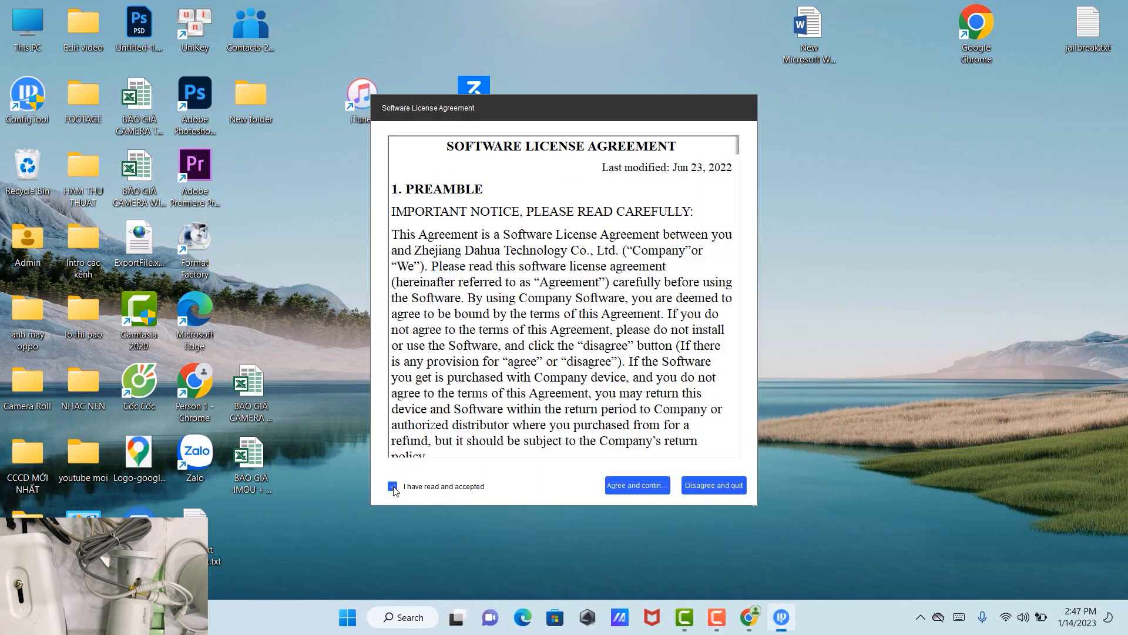
pyautogui.click(627, 490)
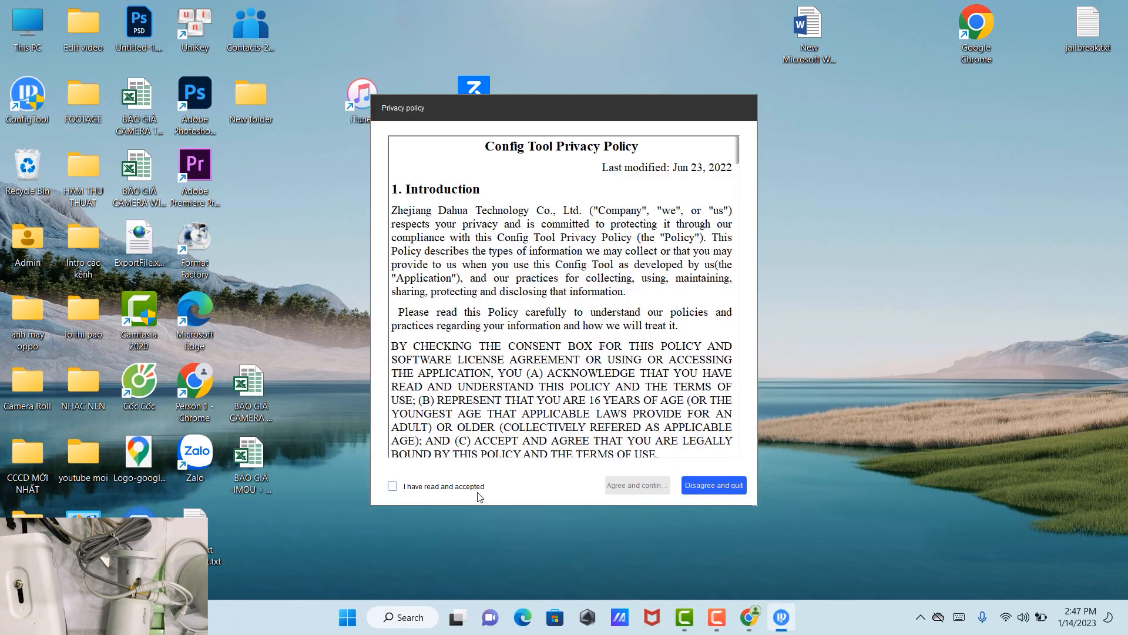
pyautogui.click(392, 486)
pyautogui.click(629, 484)
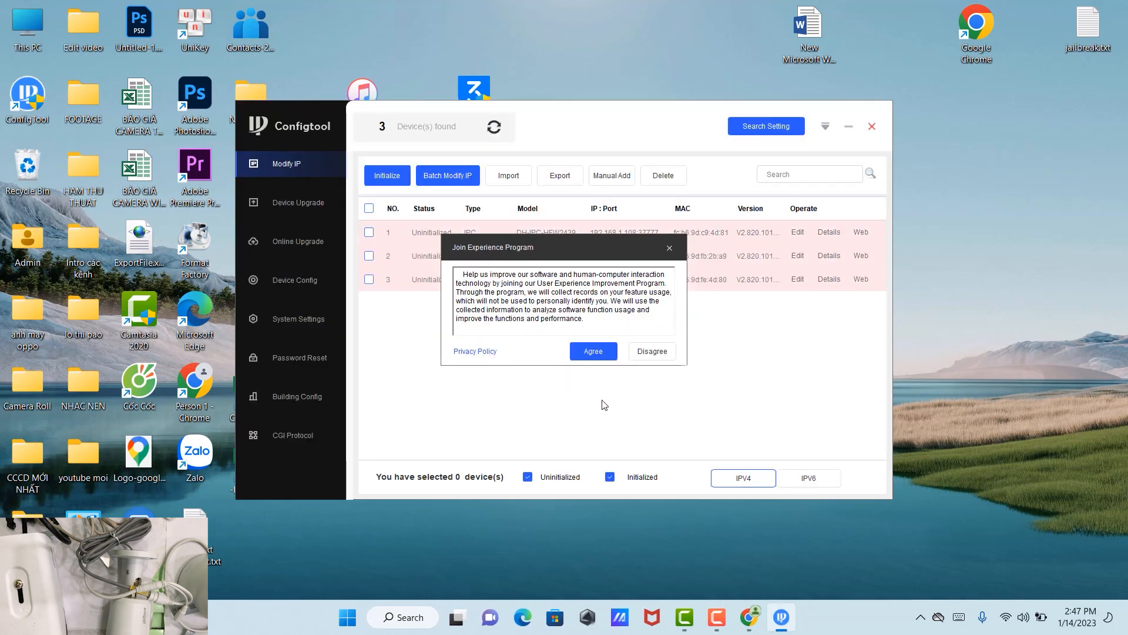
pyautogui.click(587, 351)
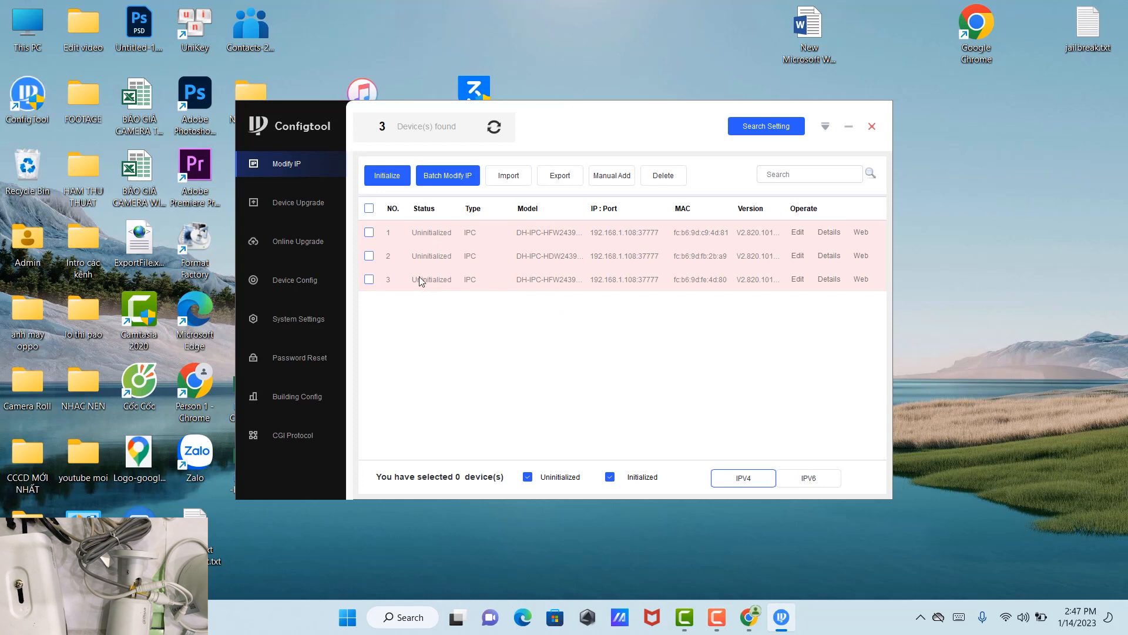
# Switch Wi-Fi off in quick settings and go to the Network & internet settings page
pyautogui.click(1007, 622)
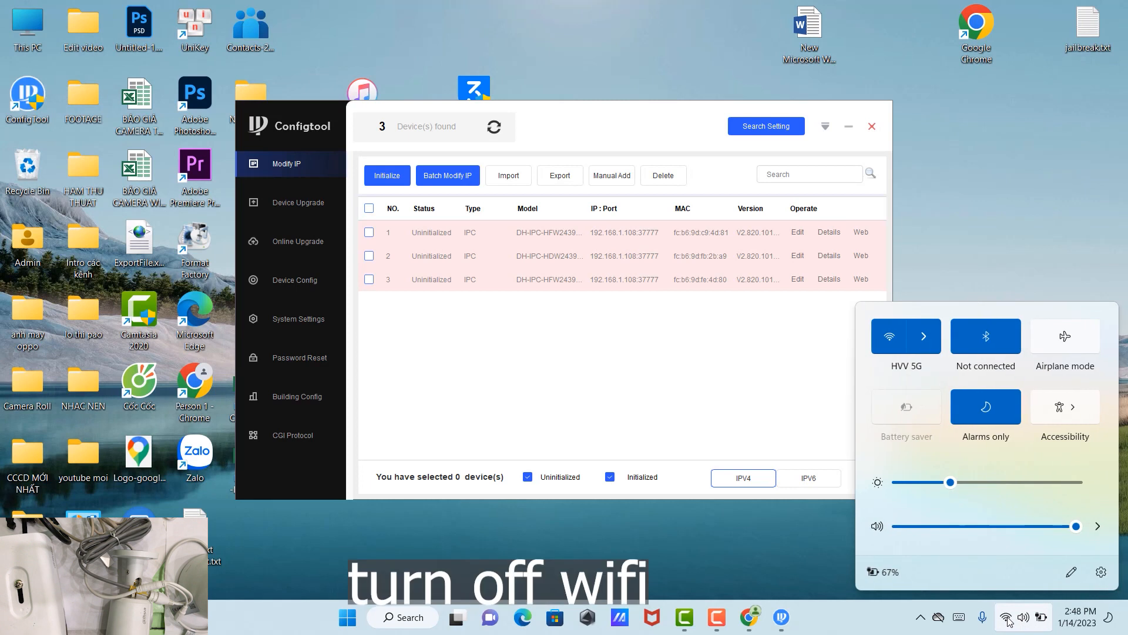
pyautogui.click(890, 335)
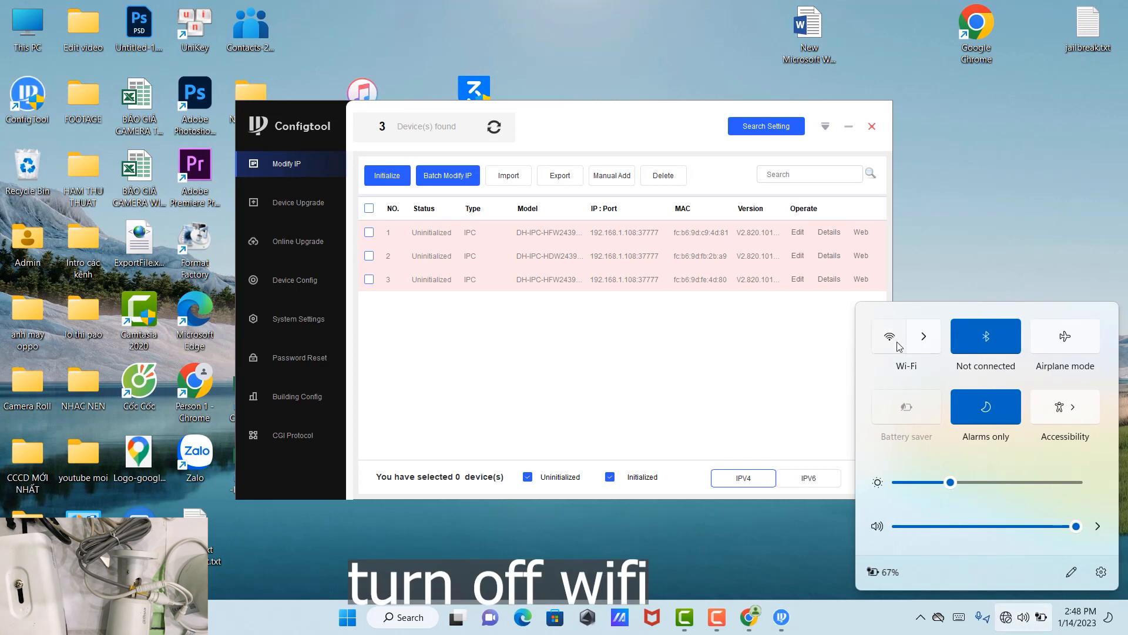
pyautogui.rightClick(1007, 620)
pyautogui.click(1019, 576)
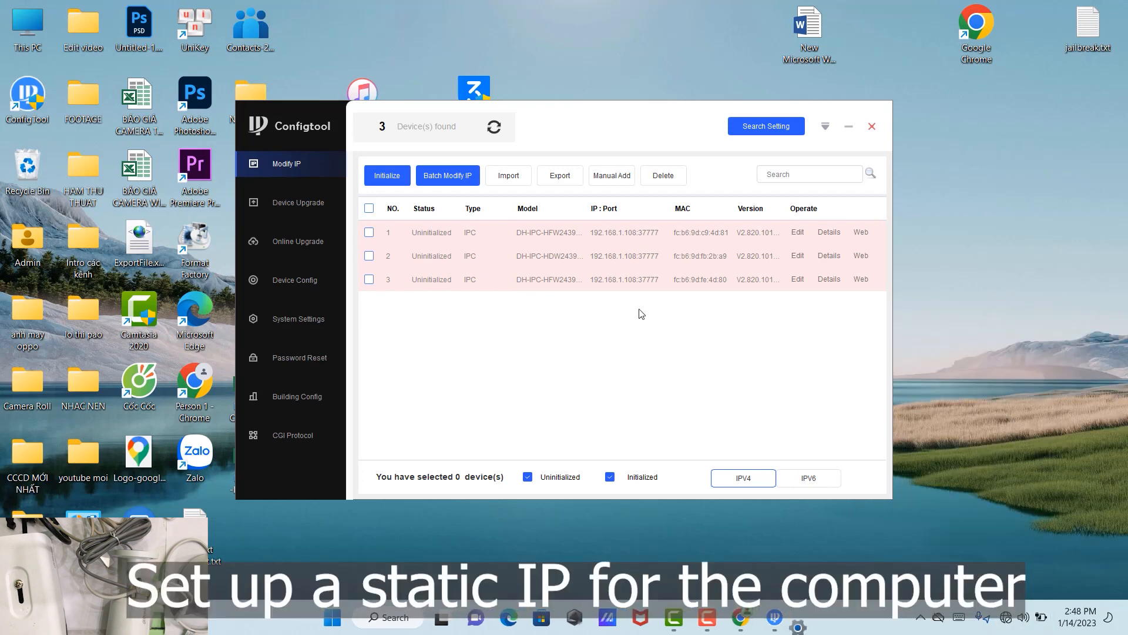
pyautogui.click(93, 222)
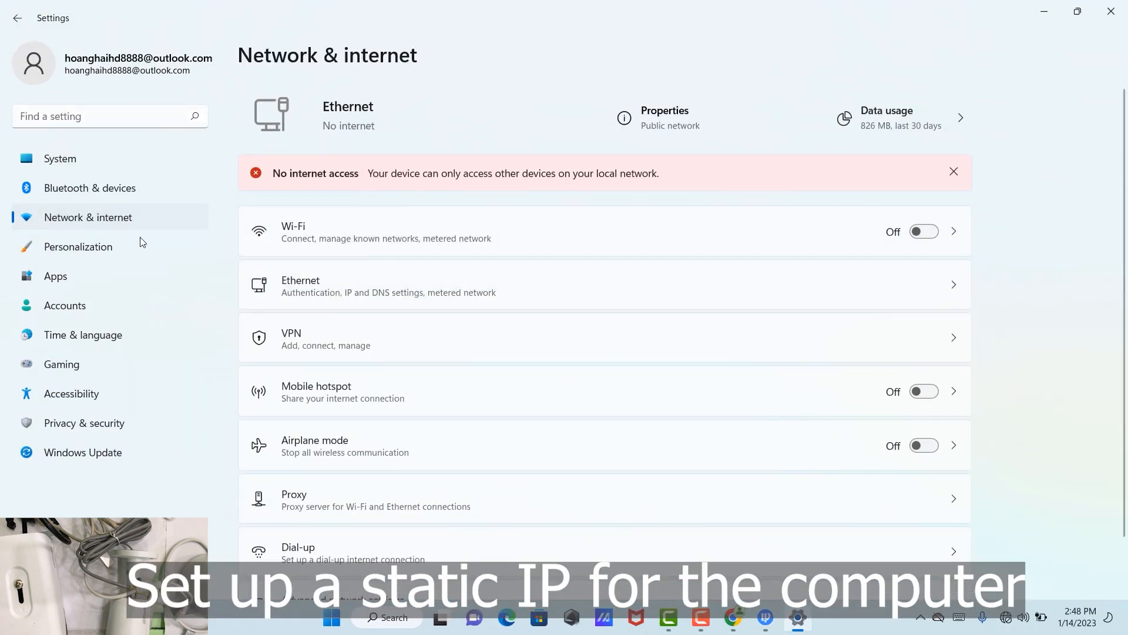
# Open the Ethernet adapter's IPv4 properties from advanced network settings
pyautogui.scroll(-1, 344, 299)
pyautogui.click(376, 543)
pyautogui.scroll(-2, 402, 464)
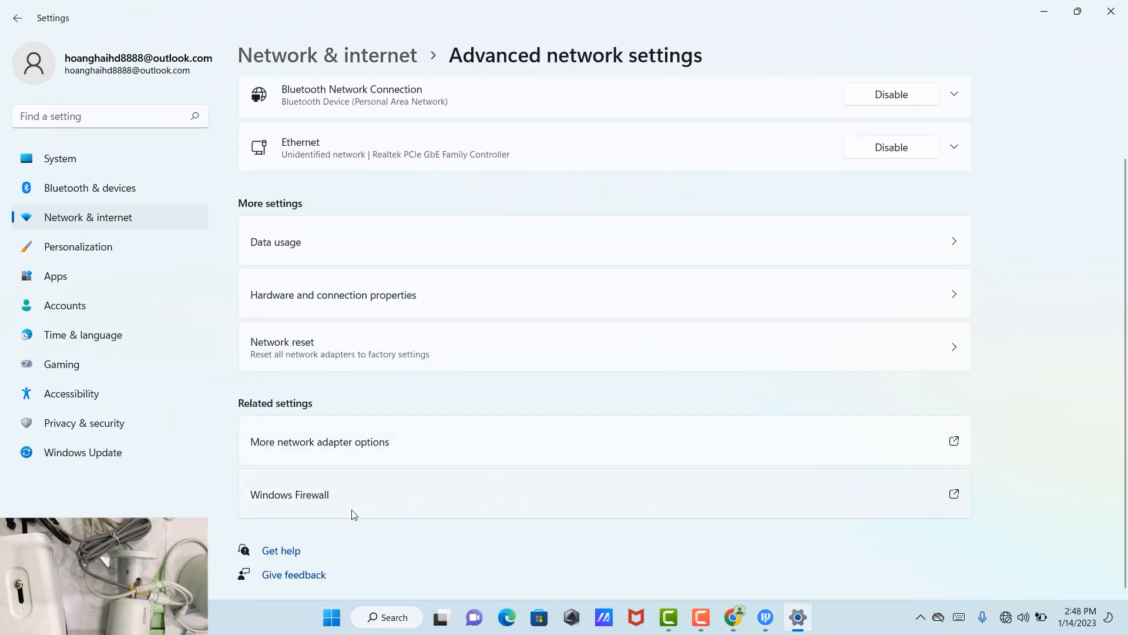
pyautogui.click(336, 441)
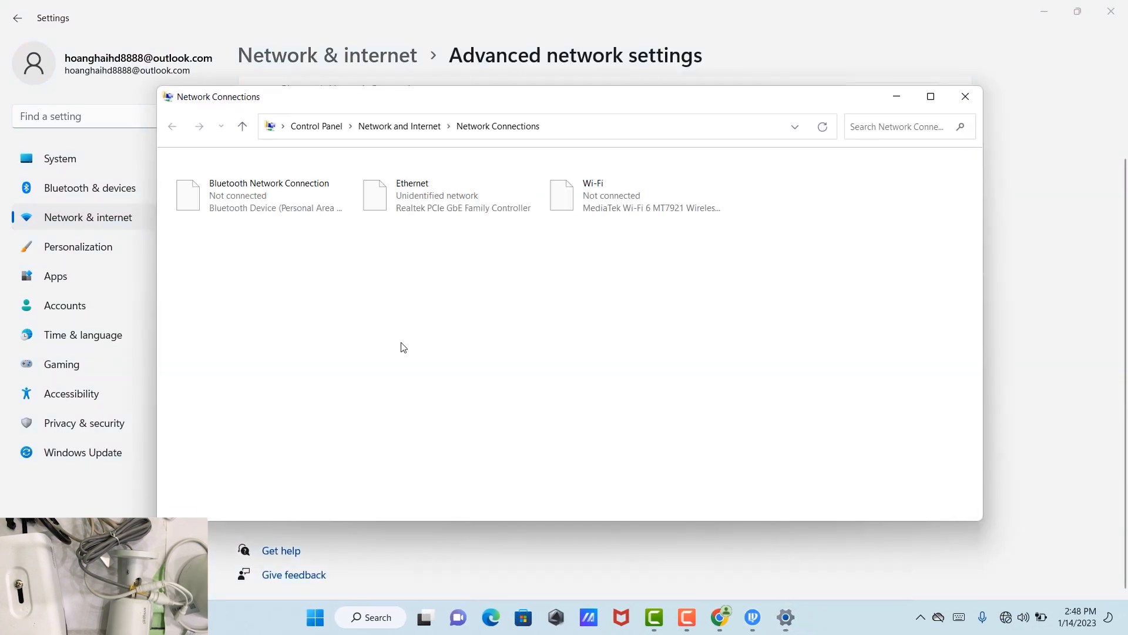
pyautogui.rightClick(413, 188)
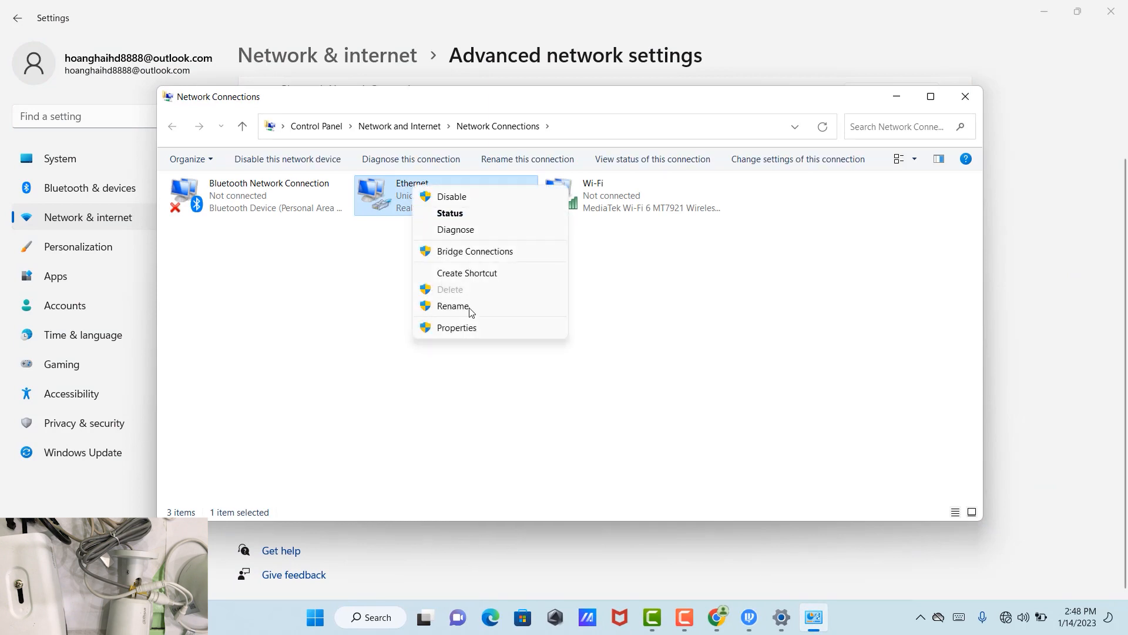
pyautogui.click(464, 327)
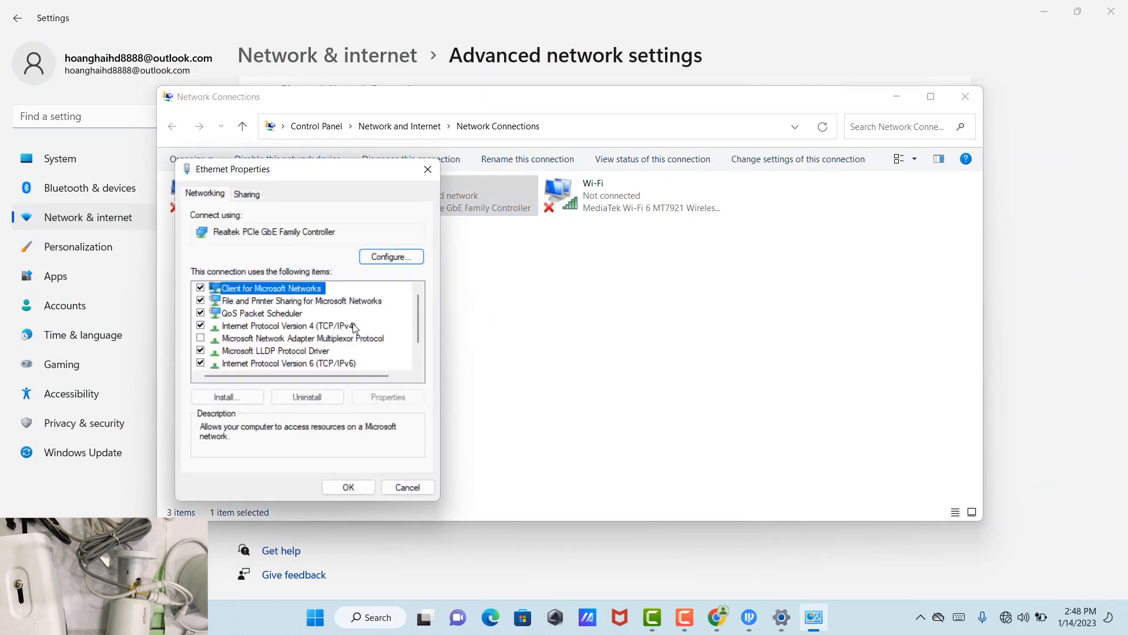
pyautogui.doubleClick(255, 326)
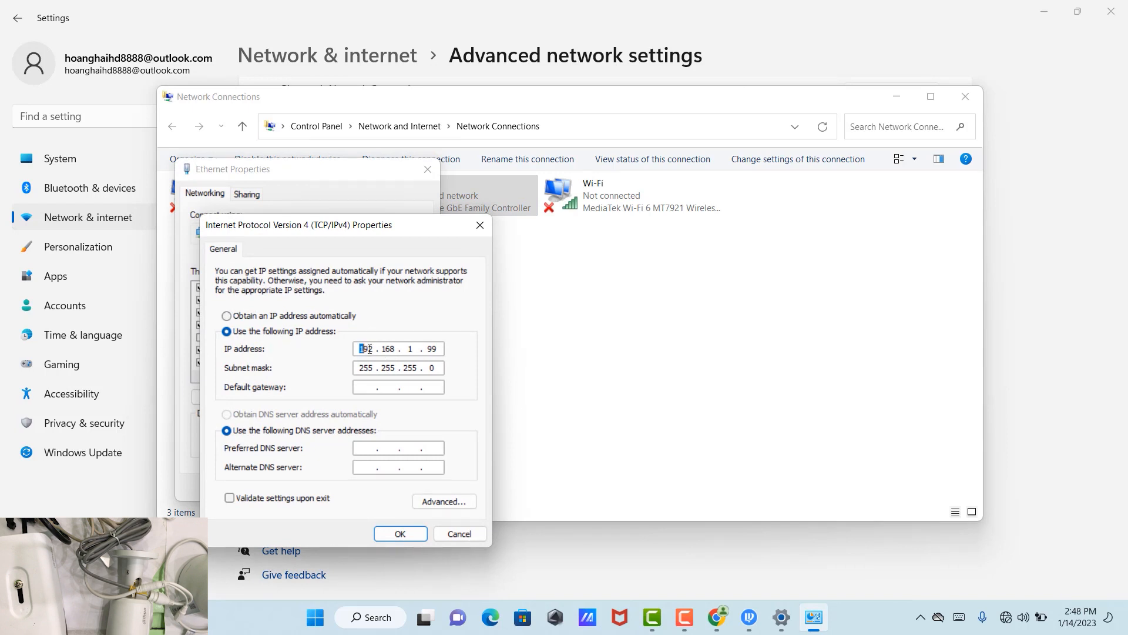
# Set static IP 192.168.1.99 with mask 255.255.255.0, confirm, and close Network Connections
pyautogui.click(229, 333)
pyautogui.moveTo(373, 348); pyautogui.dragTo(386, 348)
pyautogui.click(396, 348)
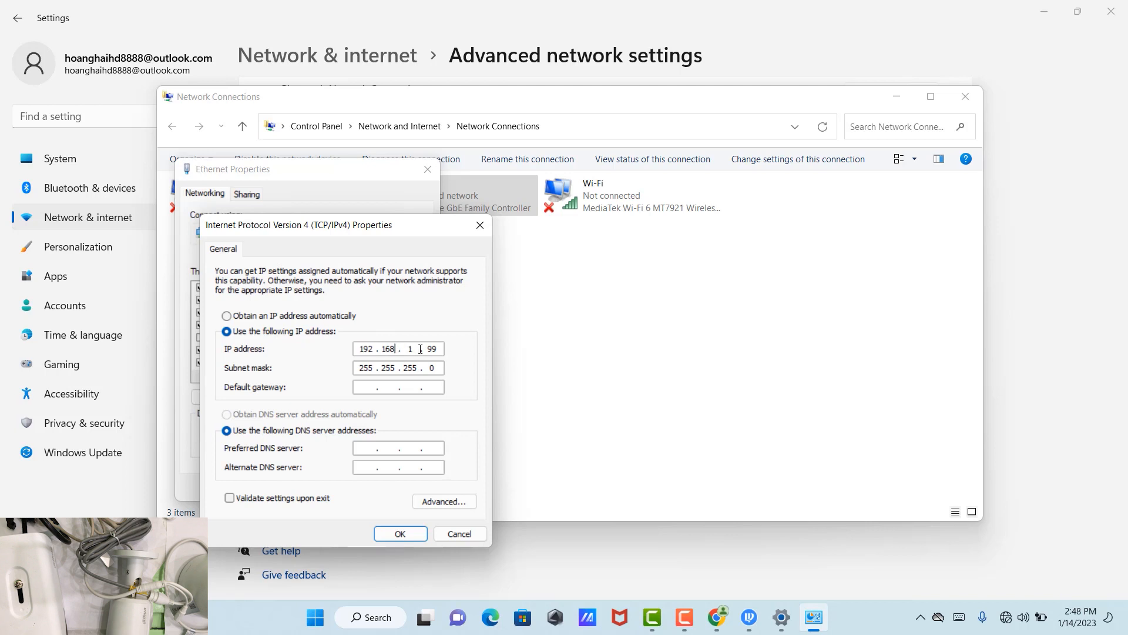
pyautogui.doubleClick(430, 350)
pyautogui.click(400, 533)
pyautogui.click(364, 493)
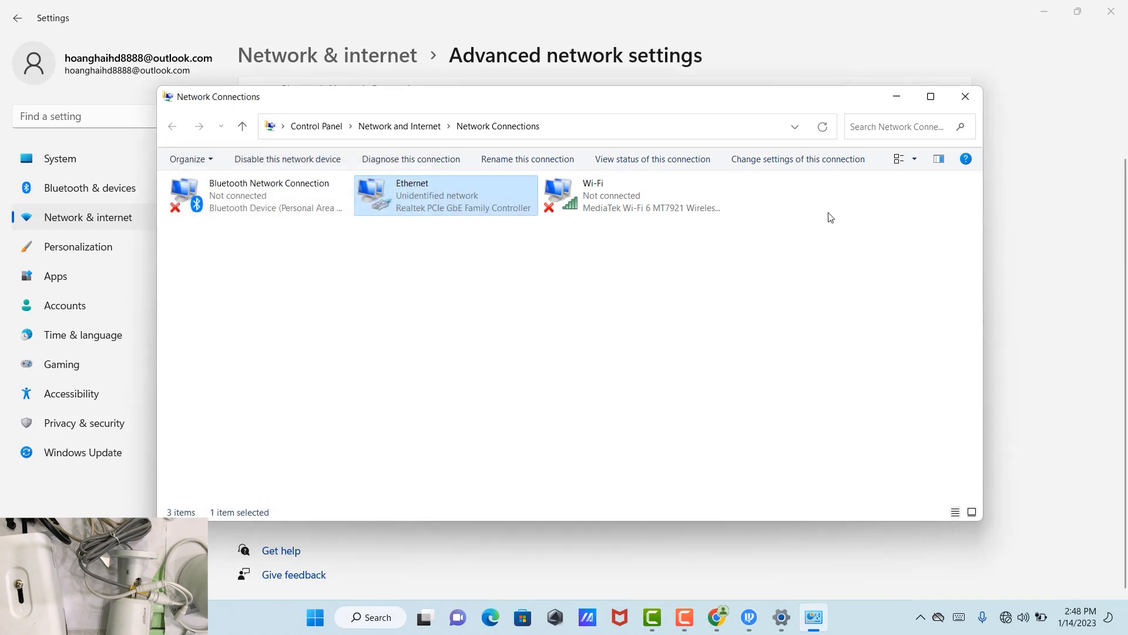
pyautogui.click(964, 97)
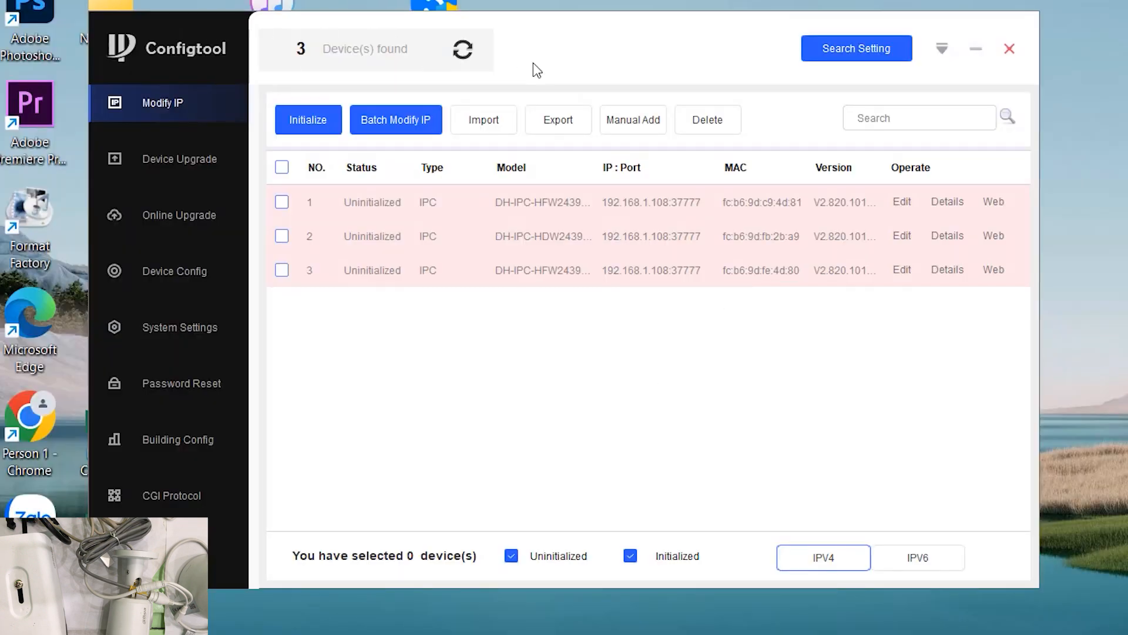
# Rescan for cameras and dismiss the username/password notice with Don't prompt again ticked
pyautogui.click(463, 49)
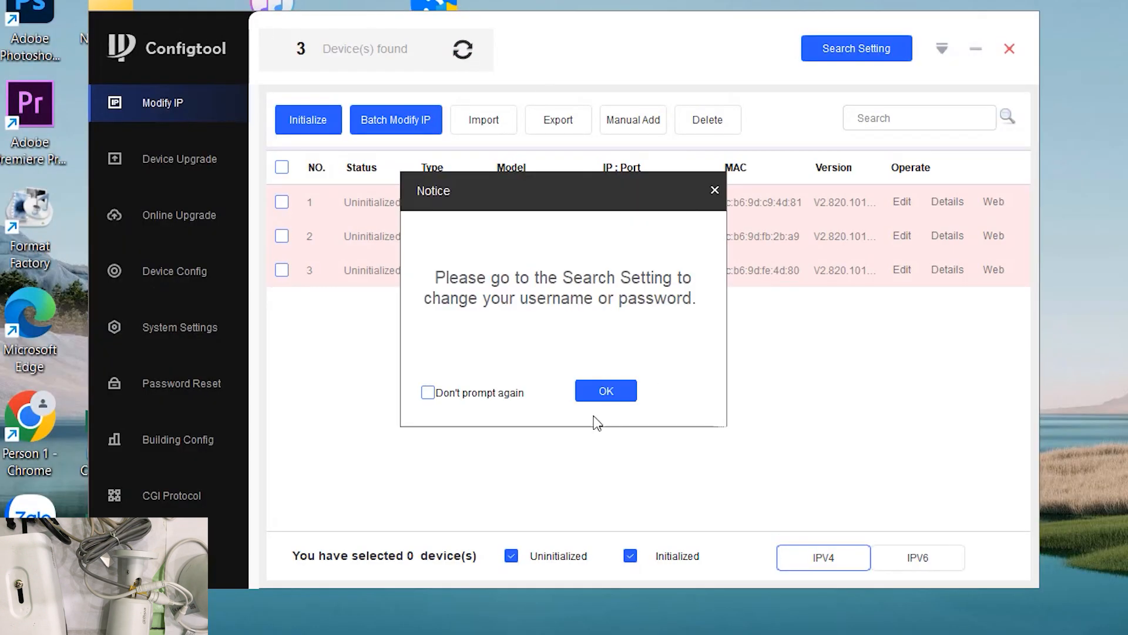
pyautogui.click(429, 393)
pyautogui.click(600, 392)
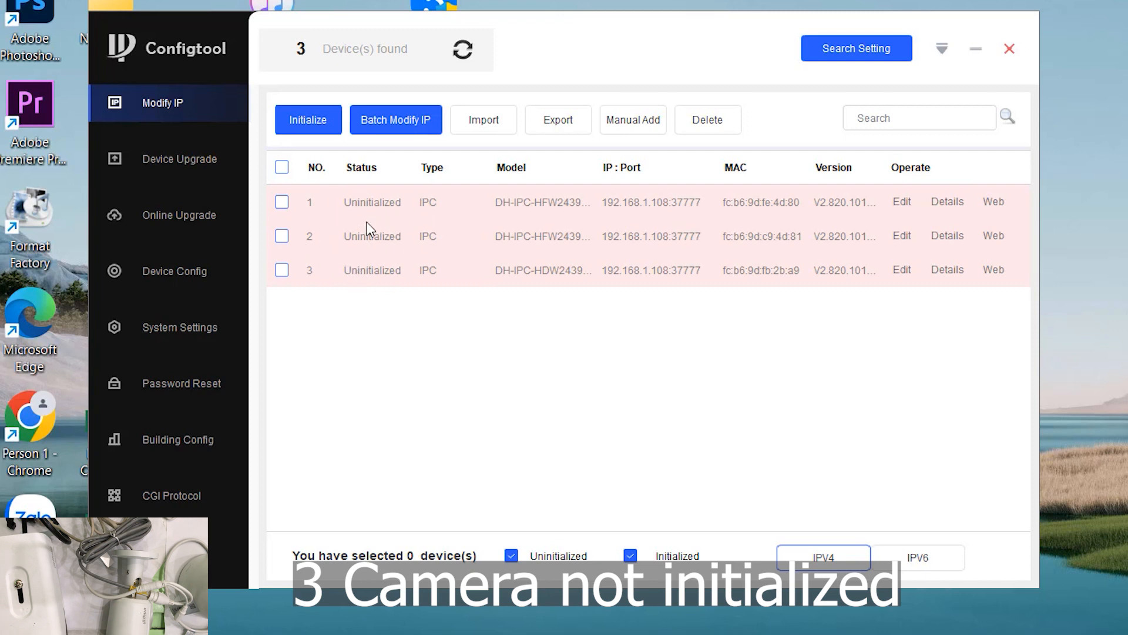
# Select all three cameras, start Initialize, and enter the new admin password
pyautogui.click(282, 168)
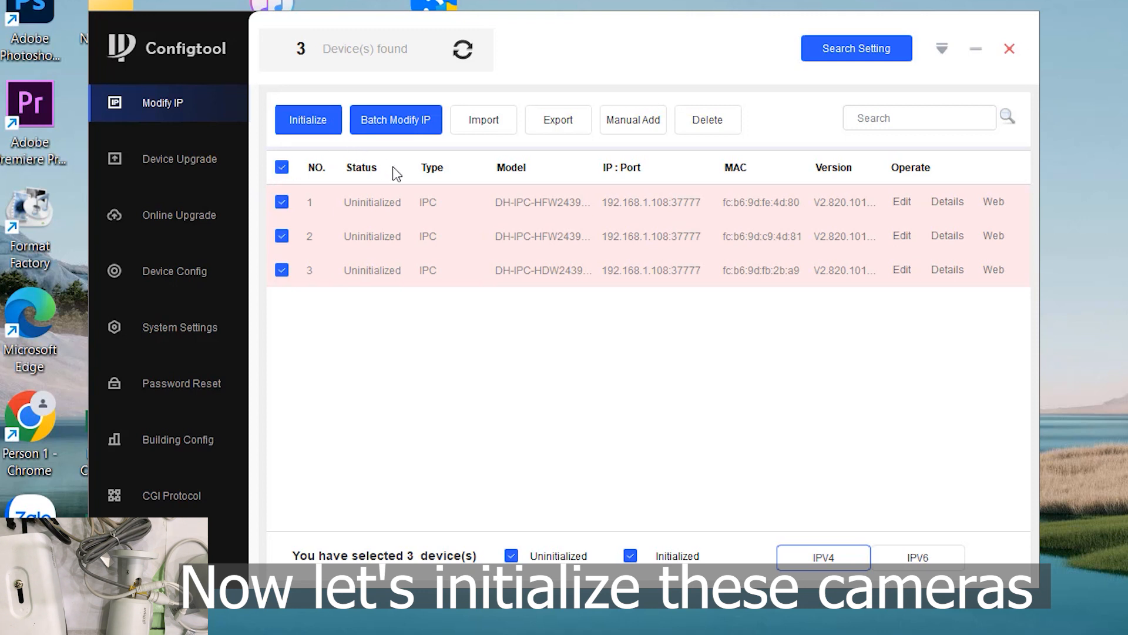
pyautogui.click(300, 119)
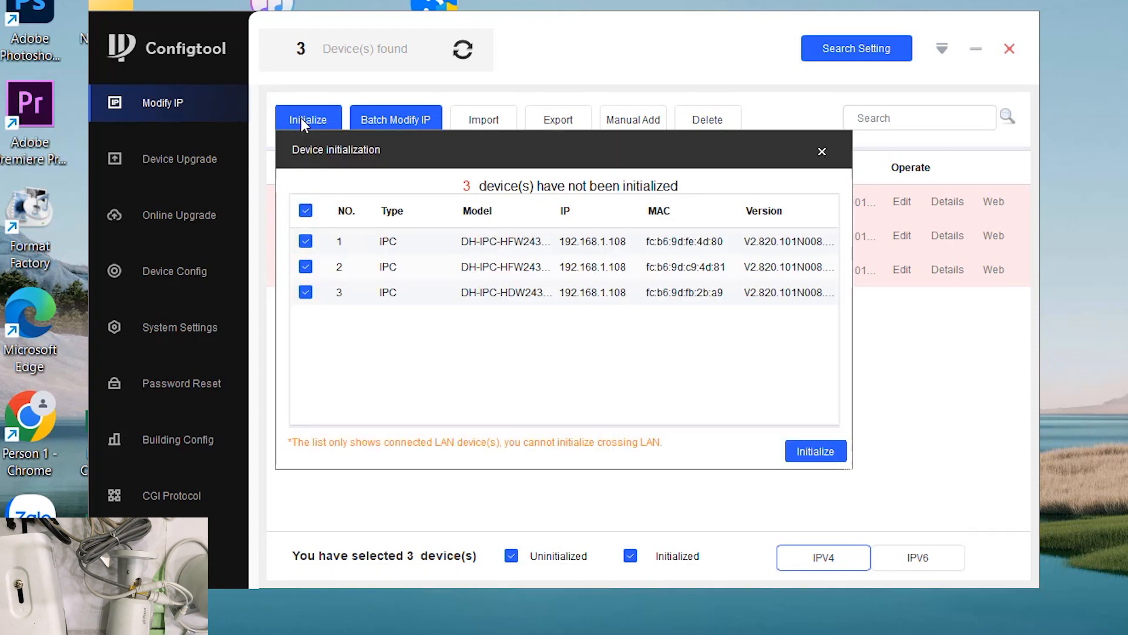
pyautogui.click(805, 452)
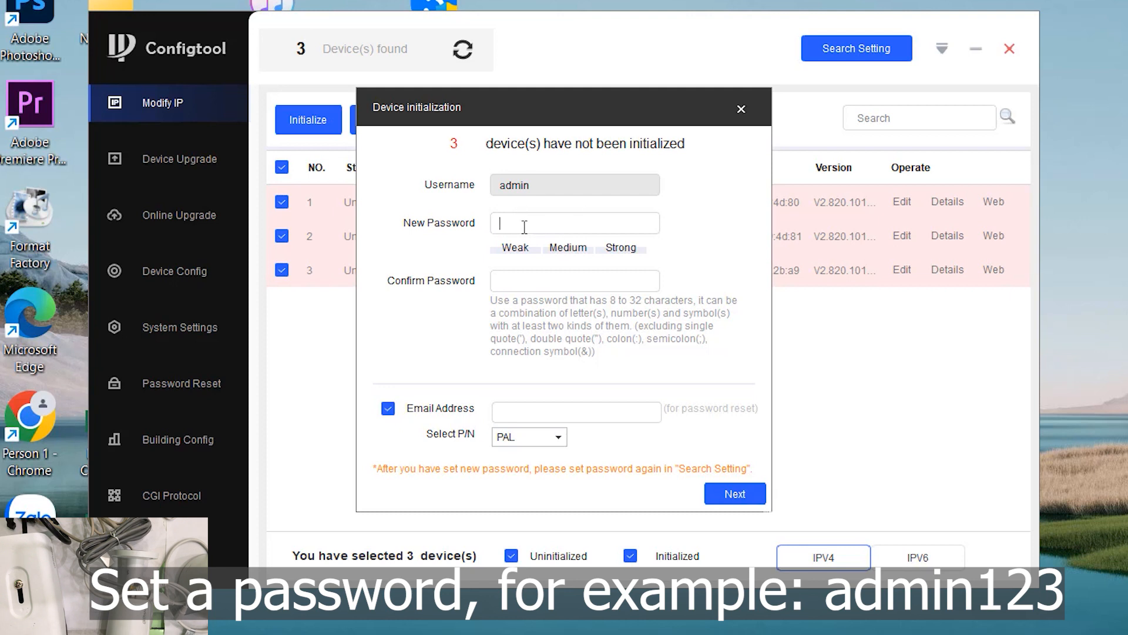
pyautogui.write('admin123')
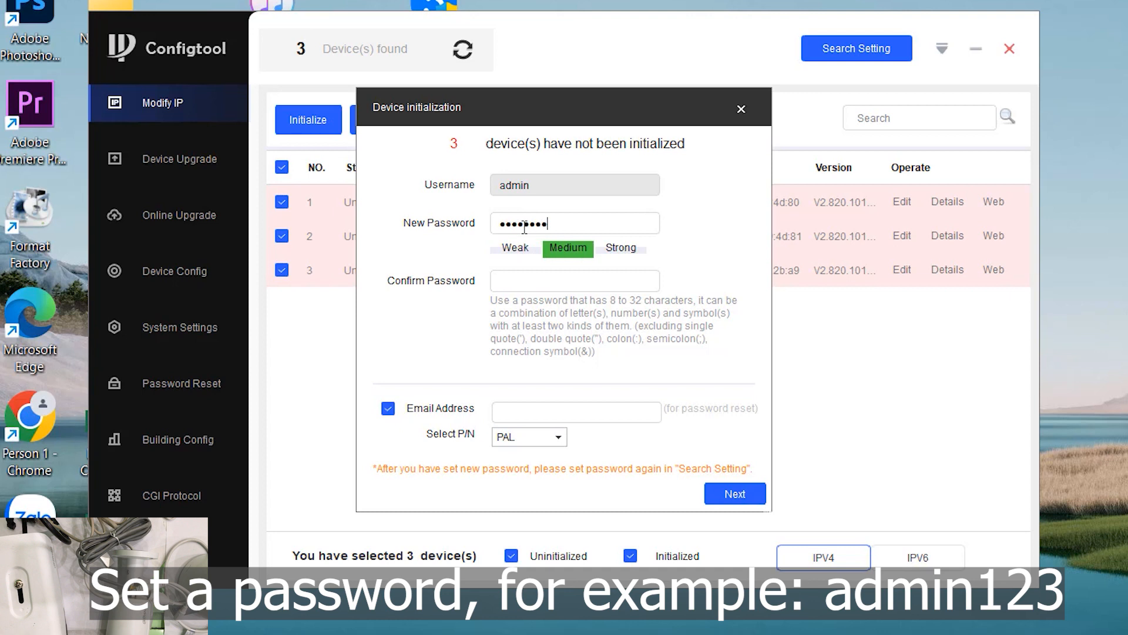
pyautogui.click(514, 282)
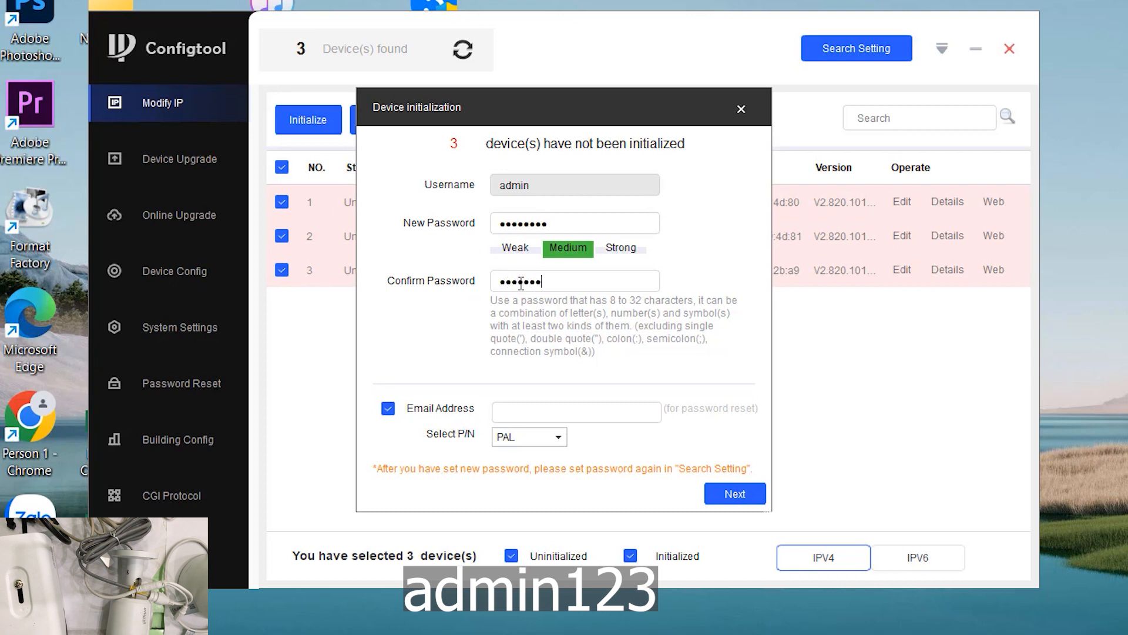
# Skip the reset e-mail, turn off Easy4ip and Auto-check updates, and apply
pyautogui.click(387, 410)
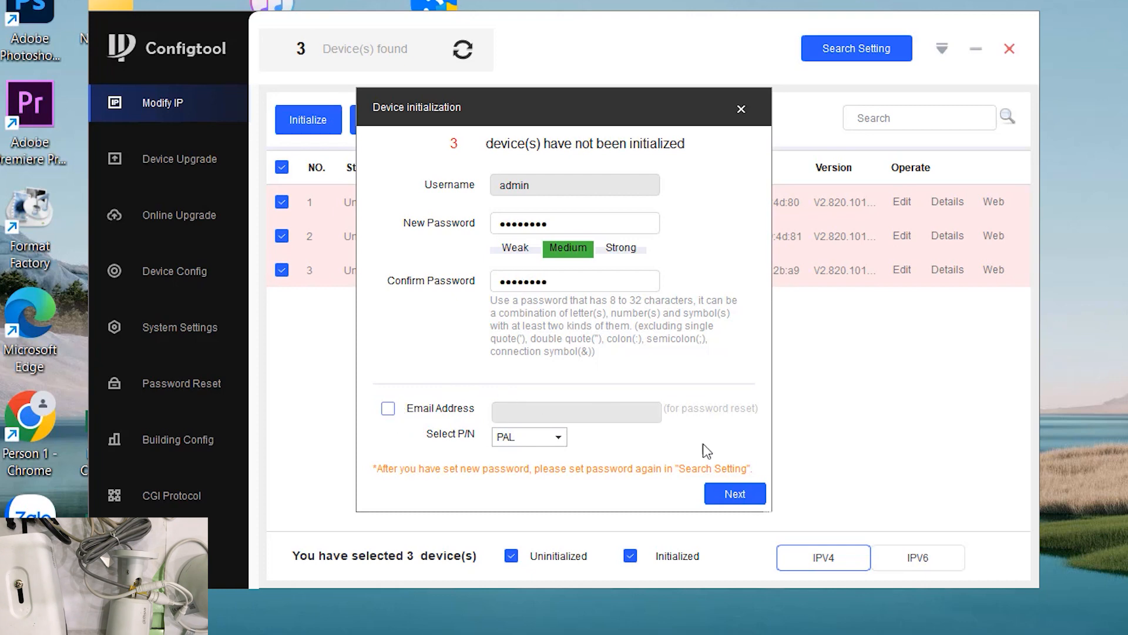
pyautogui.click(733, 493)
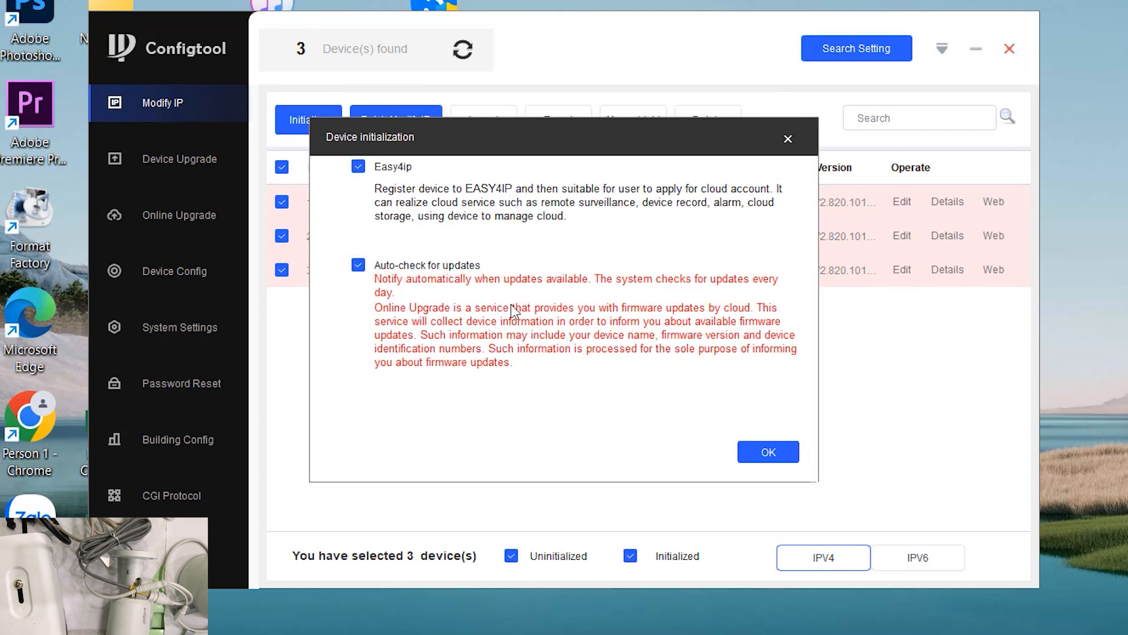
pyautogui.click(358, 166)
pyautogui.click(358, 265)
pyautogui.click(769, 451)
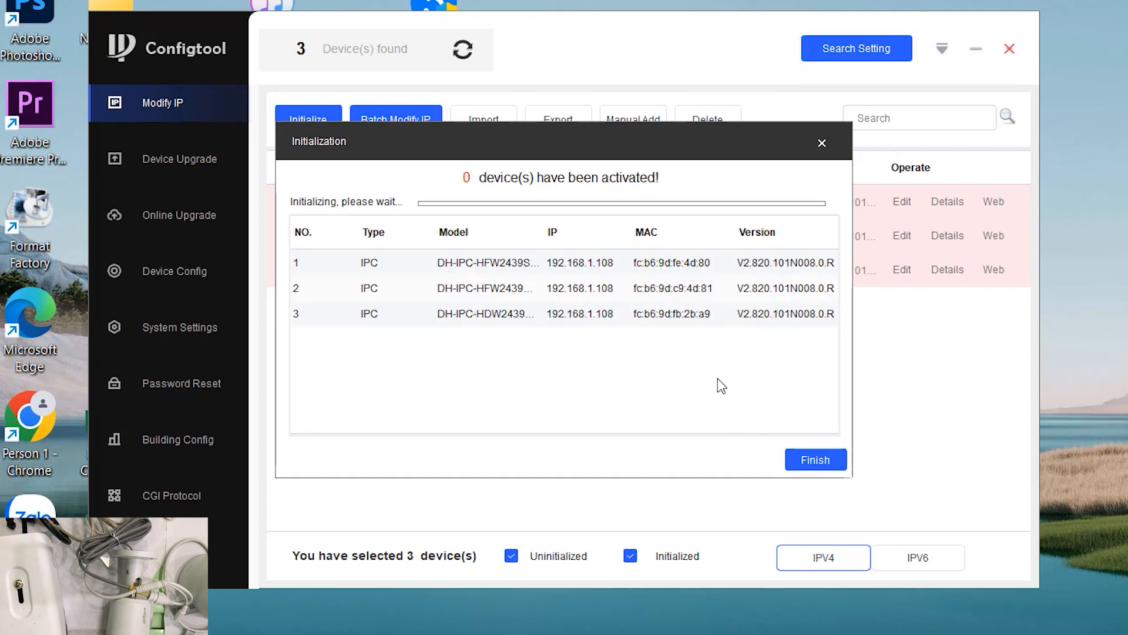
# Dismiss the please-wait notice and close the completed initialization summary
pyautogui.click(808, 459)
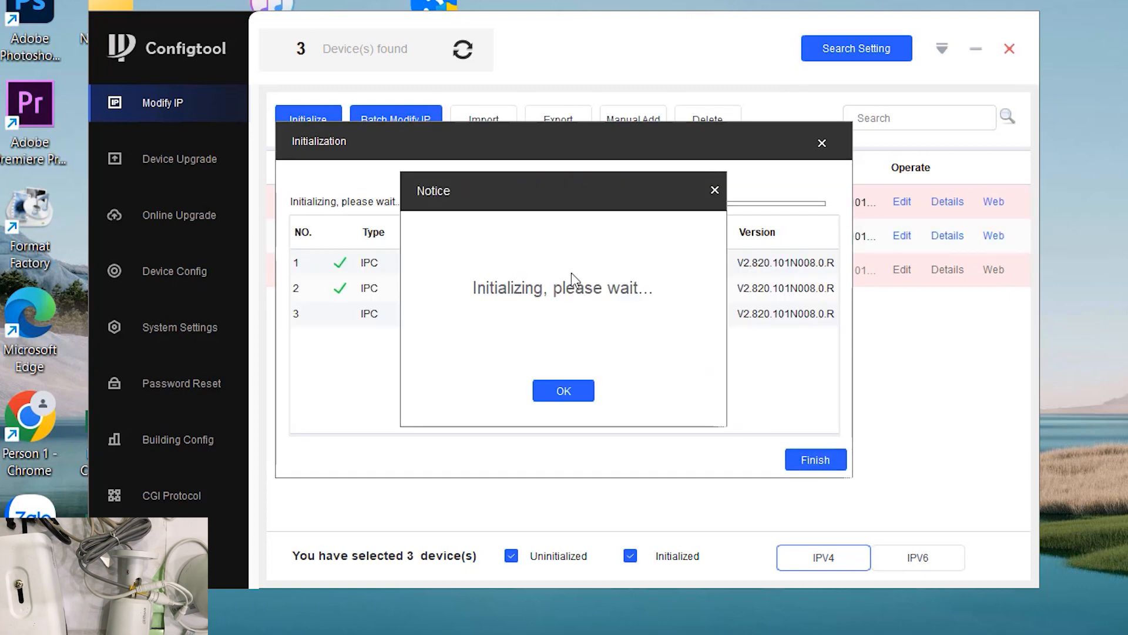
pyautogui.moveTo(541, 185); pyautogui.dragTo(559, 178)
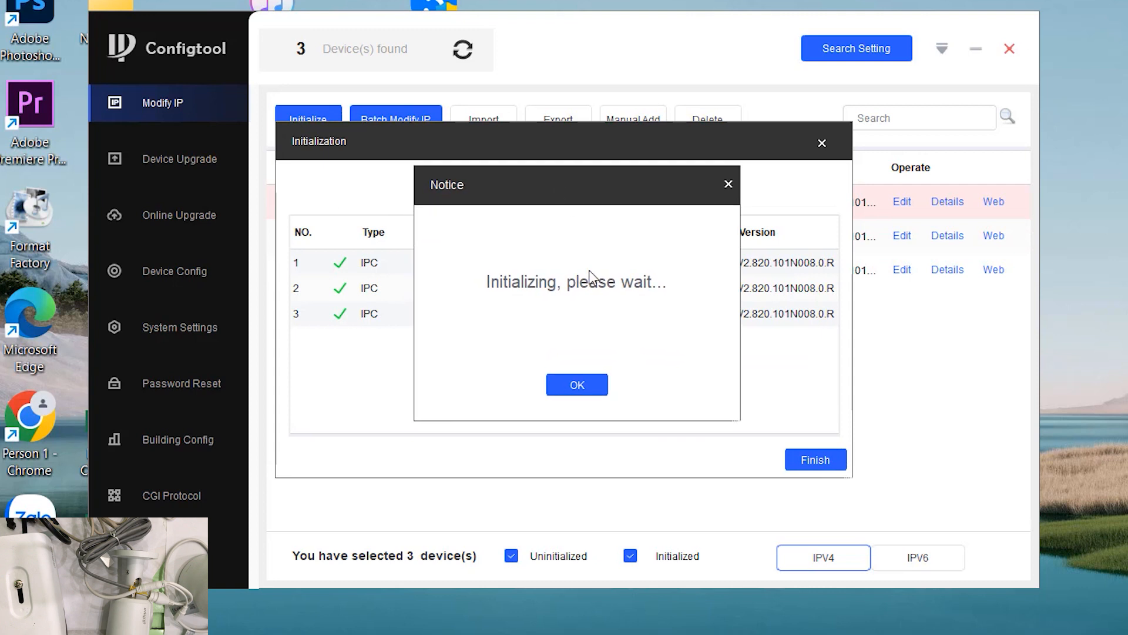
pyautogui.click(582, 393)
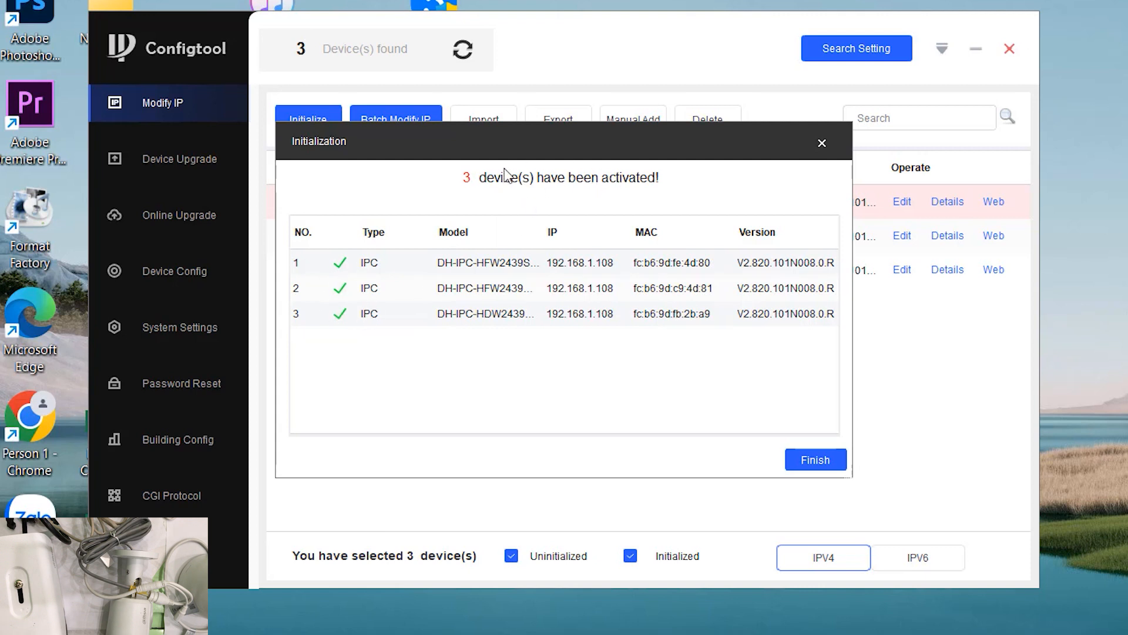
pyautogui.click(811, 463)
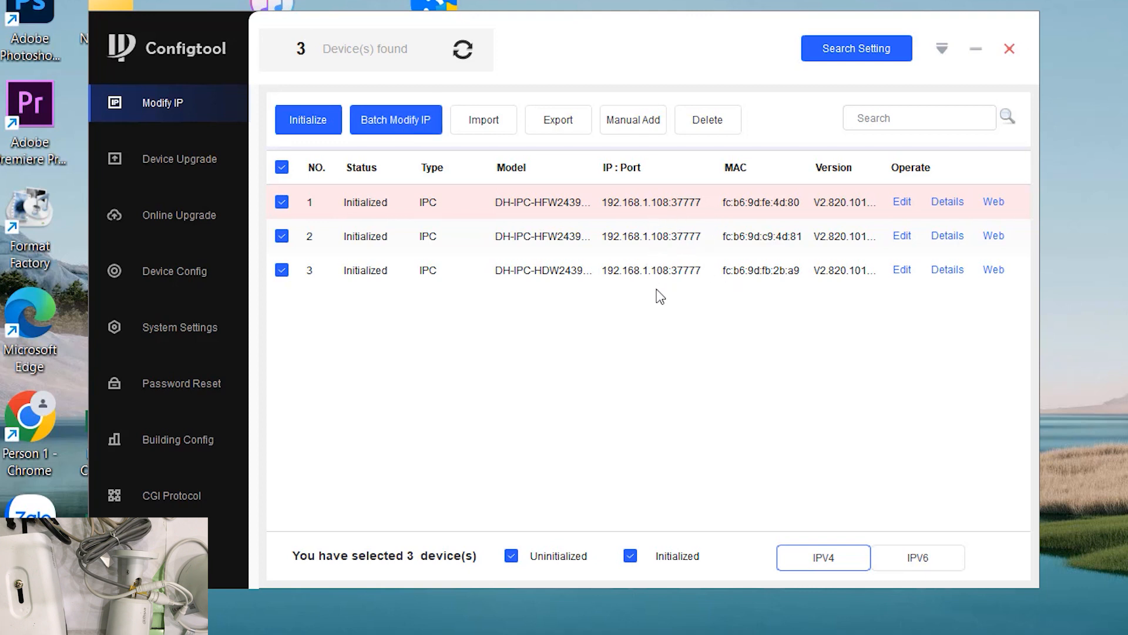
# Fill in Batch Modify IP as Static with start IP 192.168.1.101, subnet mask and gateway
pyautogui.click(409, 124)
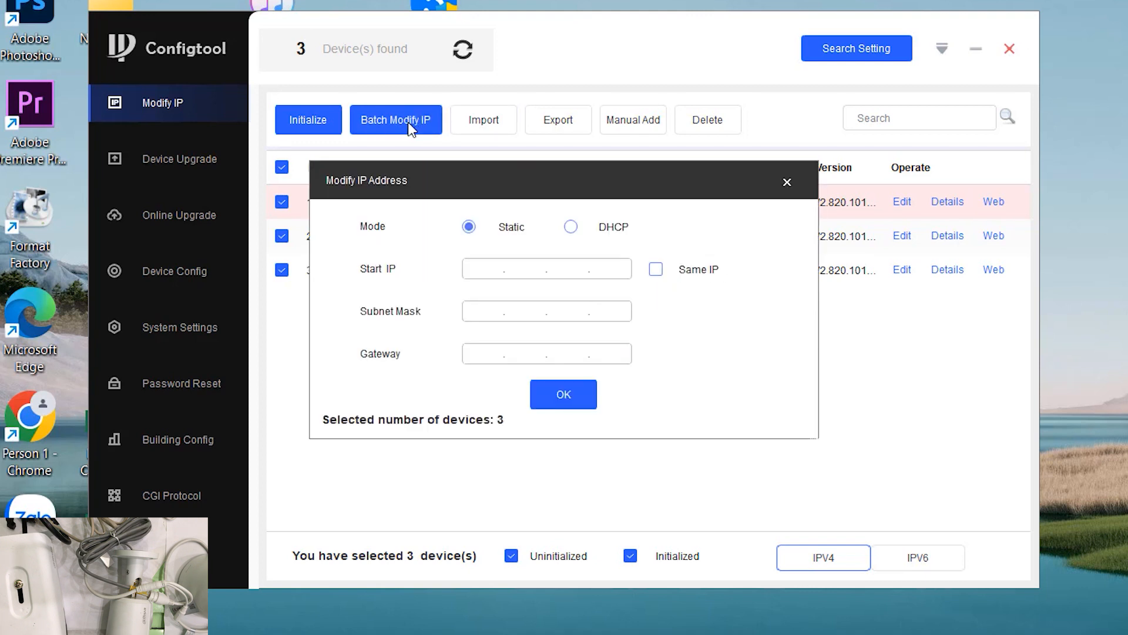
pyautogui.click(570, 227)
pyautogui.write('92.168.1.101')
pyautogui.click(484, 312)
pyautogui.write('255.255.255.0')
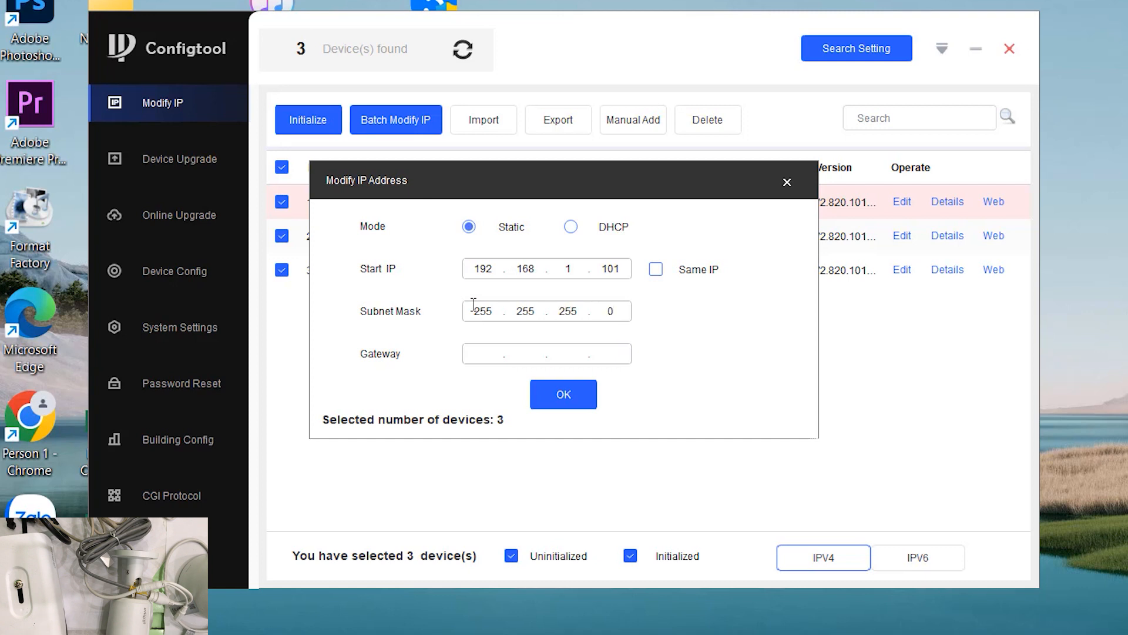
pyautogui.click(488, 351)
pyautogui.write('192 . 168 . 1 . 1')
# Apply the IP change, check why camera 1 failed, and close the details
pyautogui.click(560, 396)
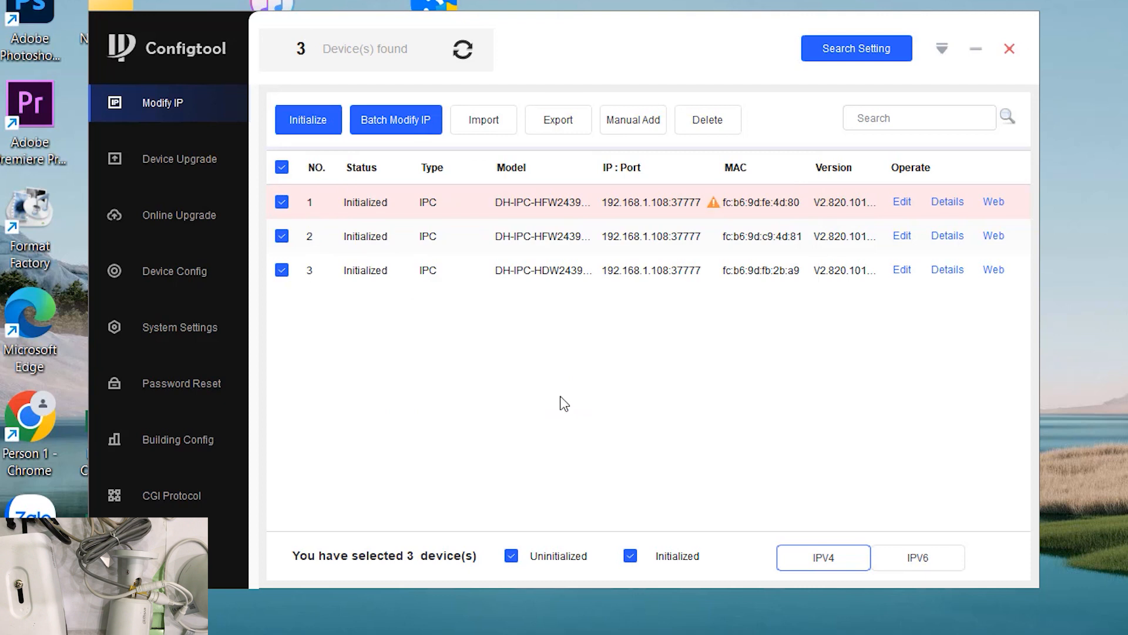
pyautogui.click(713, 203)
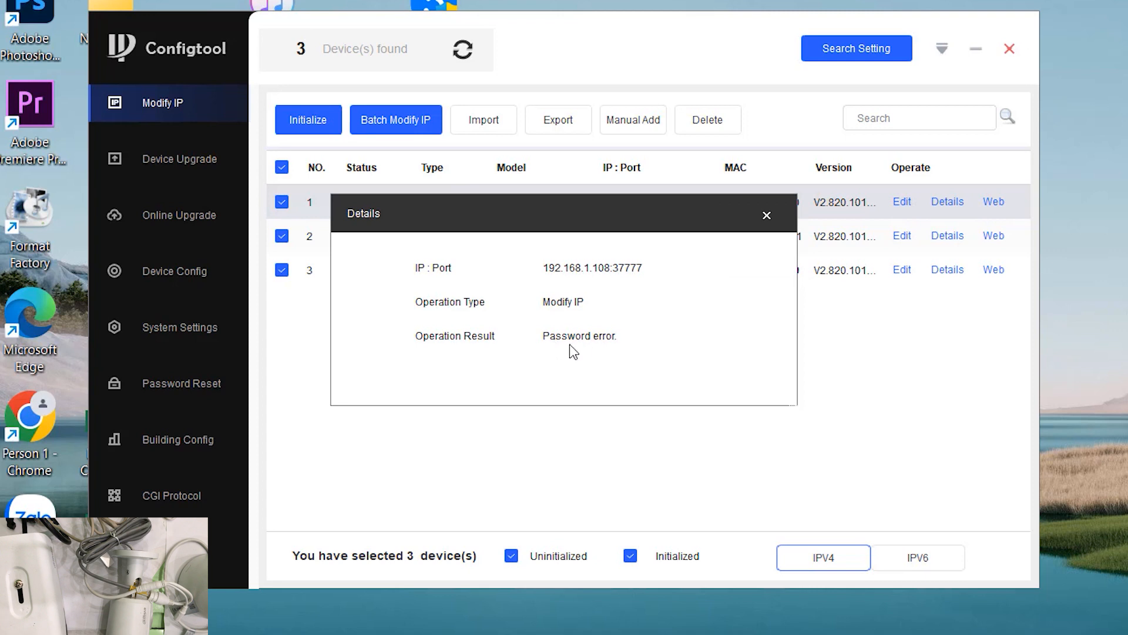
pyautogui.click(767, 216)
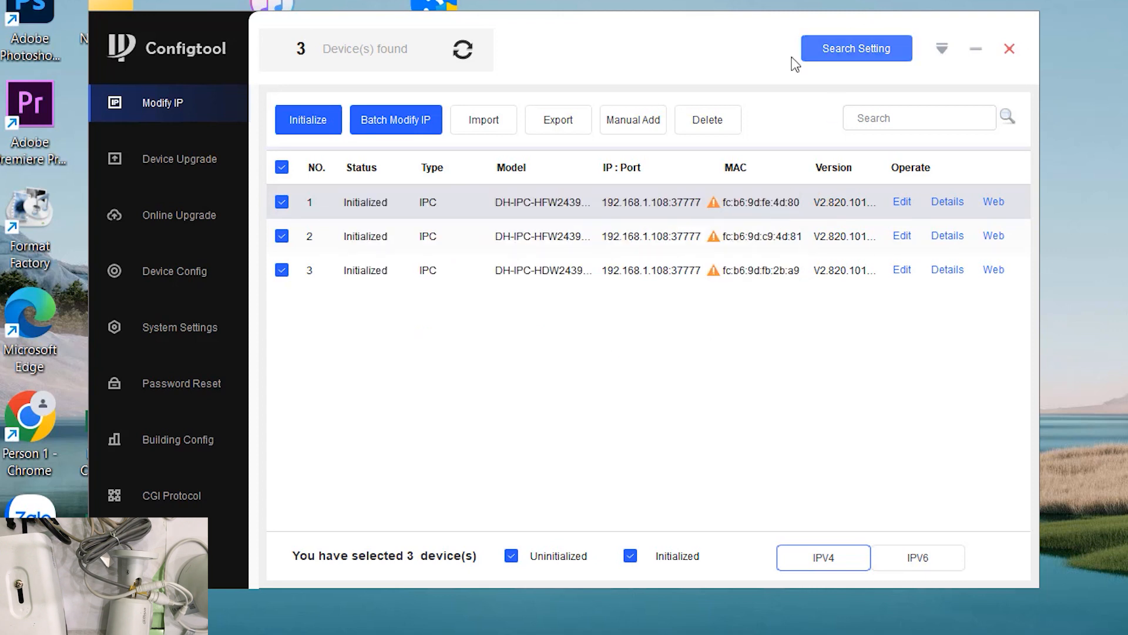
# Replace the Search Setting password with the cameras' new password and rescan
pyautogui.click(862, 51)
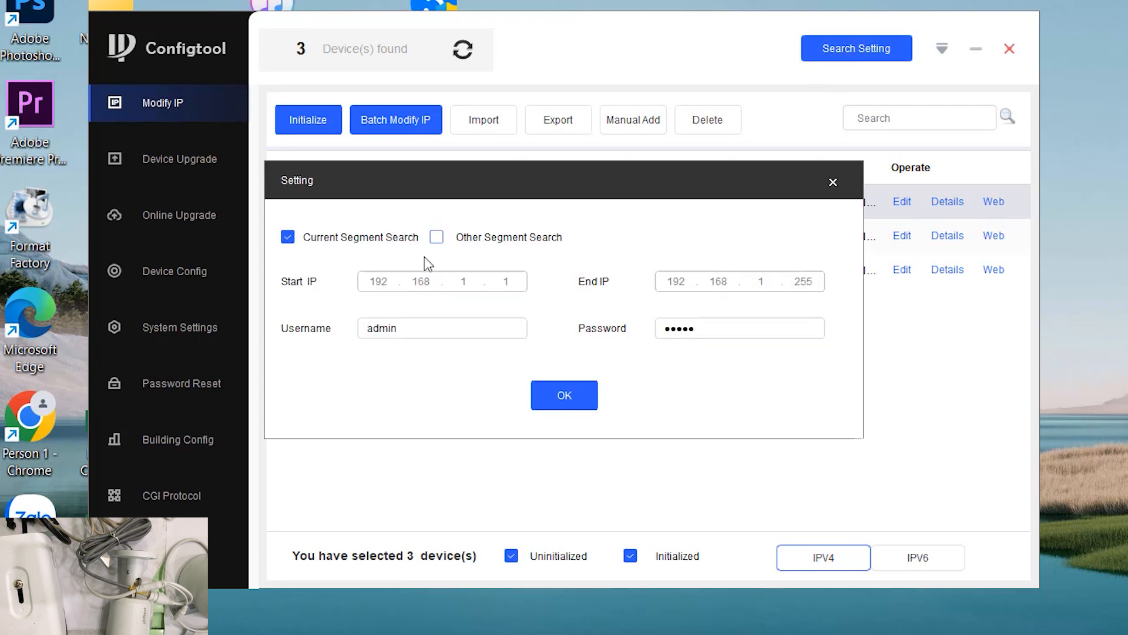
pyautogui.moveTo(703, 332); pyautogui.dragTo(642, 330)
pyautogui.write('a')
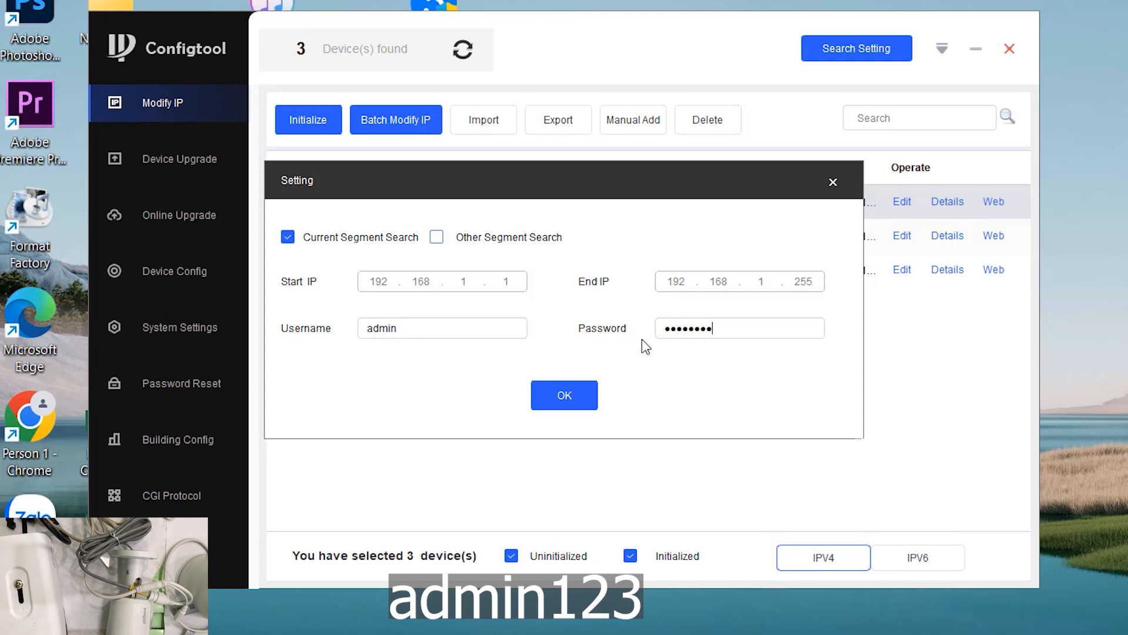
pyautogui.click(564, 400)
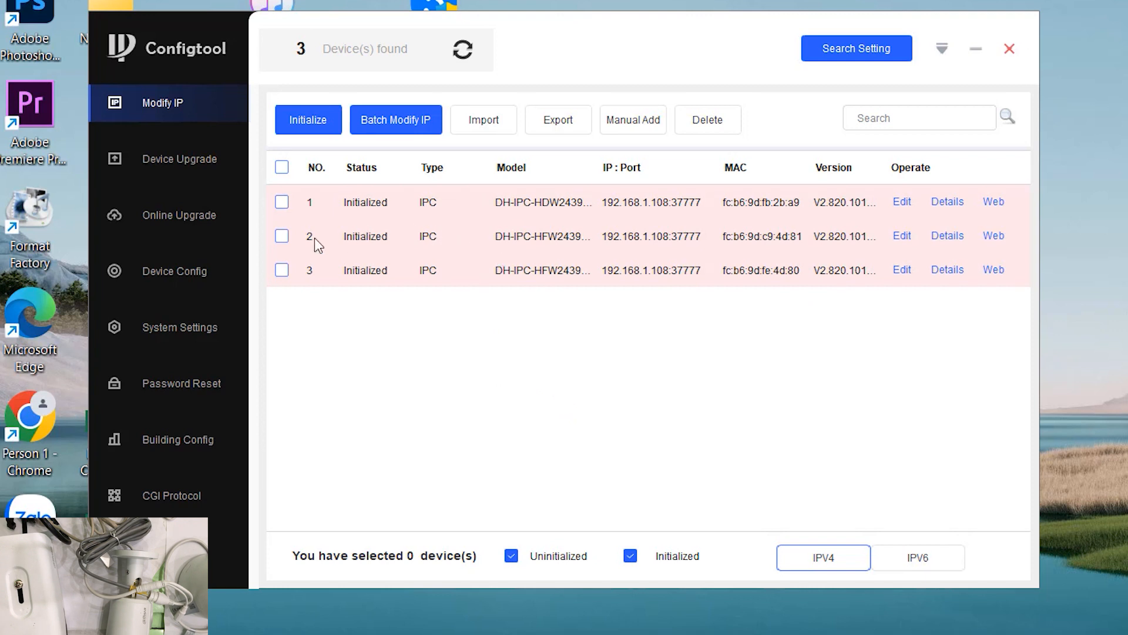
# Batch-assign static IPs from 192.168.1.101 with gateway 192.168.1.1 to all three cameras, then refresh
pyautogui.click(282, 169)
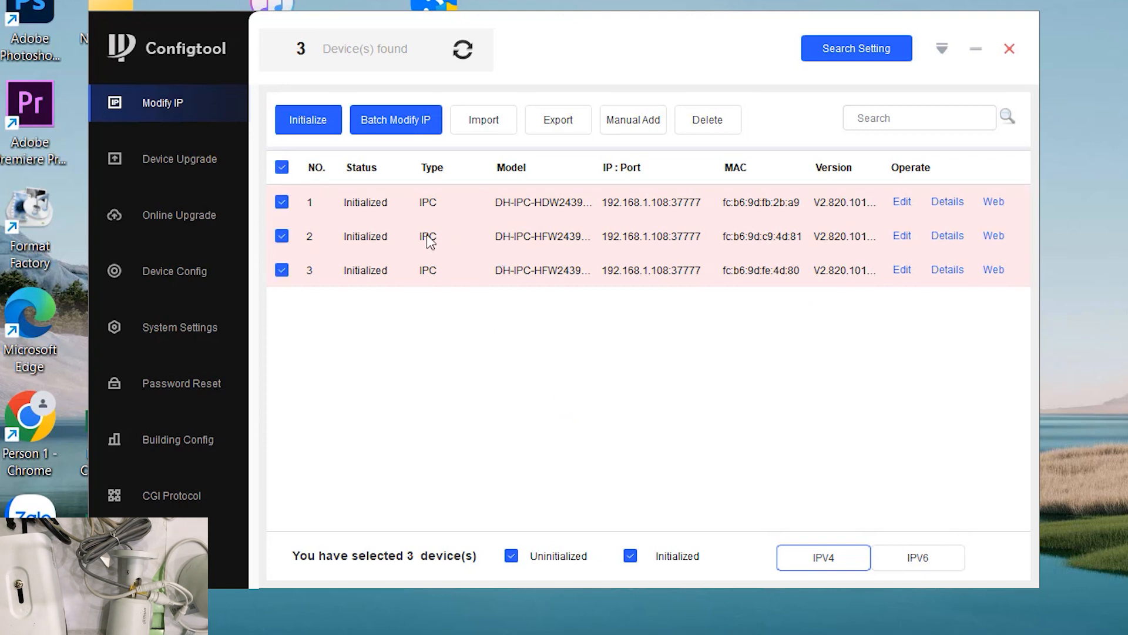
pyautogui.click(408, 123)
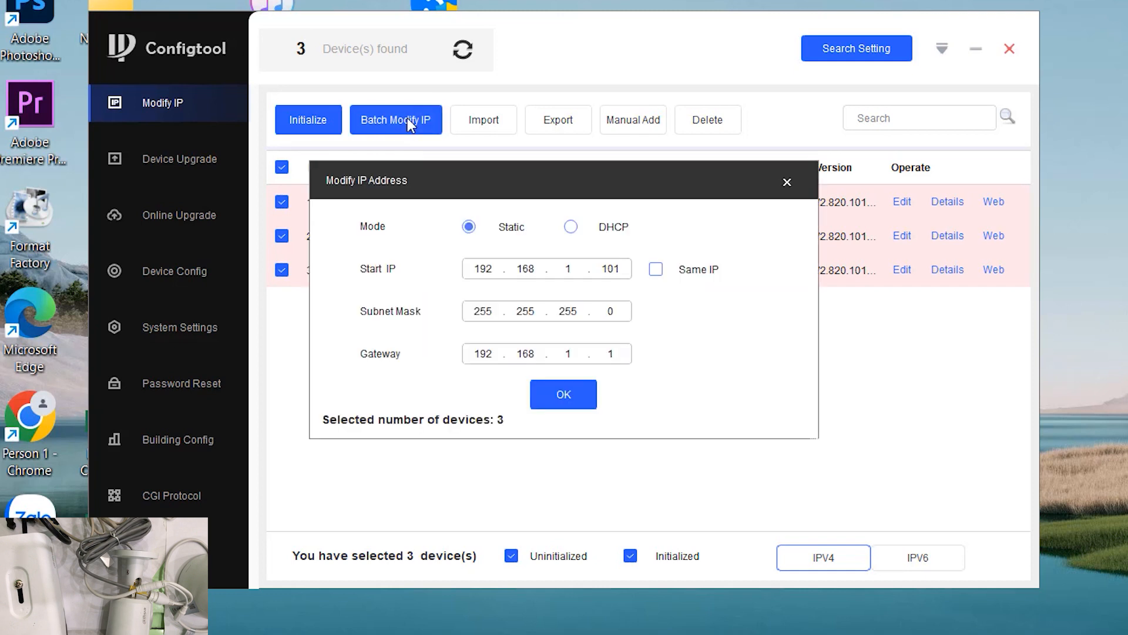
pyautogui.click(563, 395)
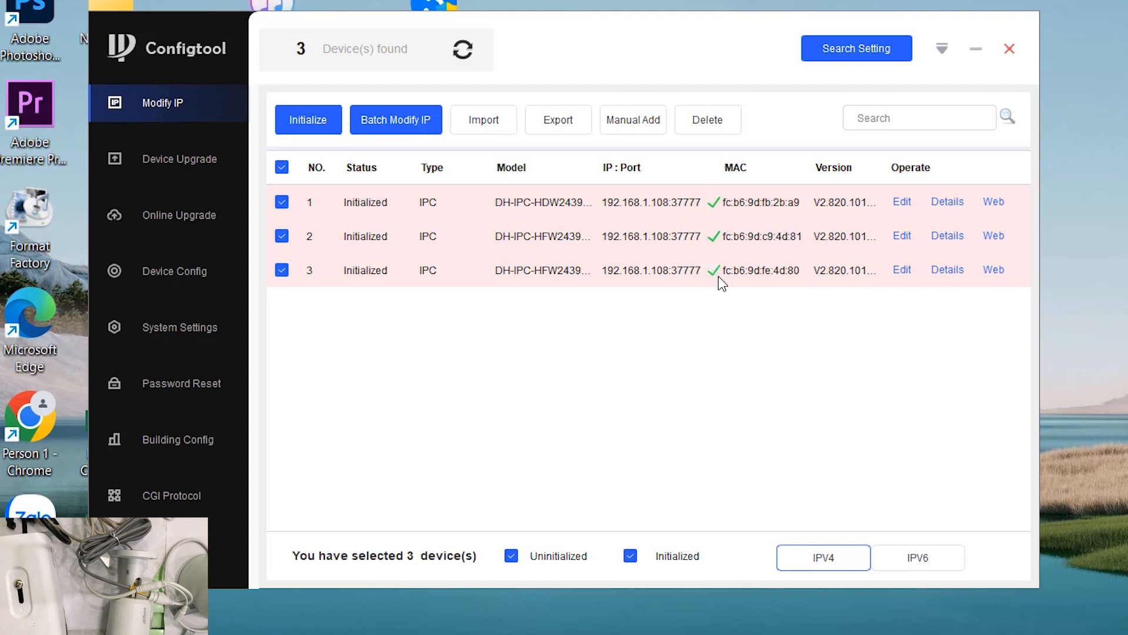
pyautogui.click(463, 50)
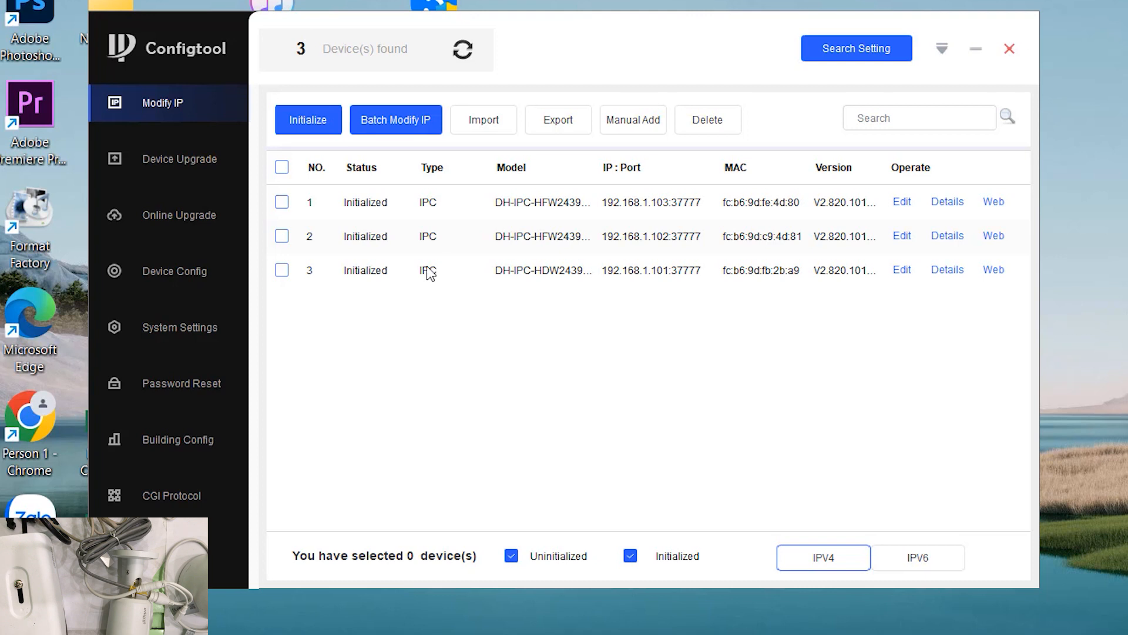
# Sync all three IPC cameras' clocks to PC time under System Settings > Timing
pyautogui.click(167, 329)
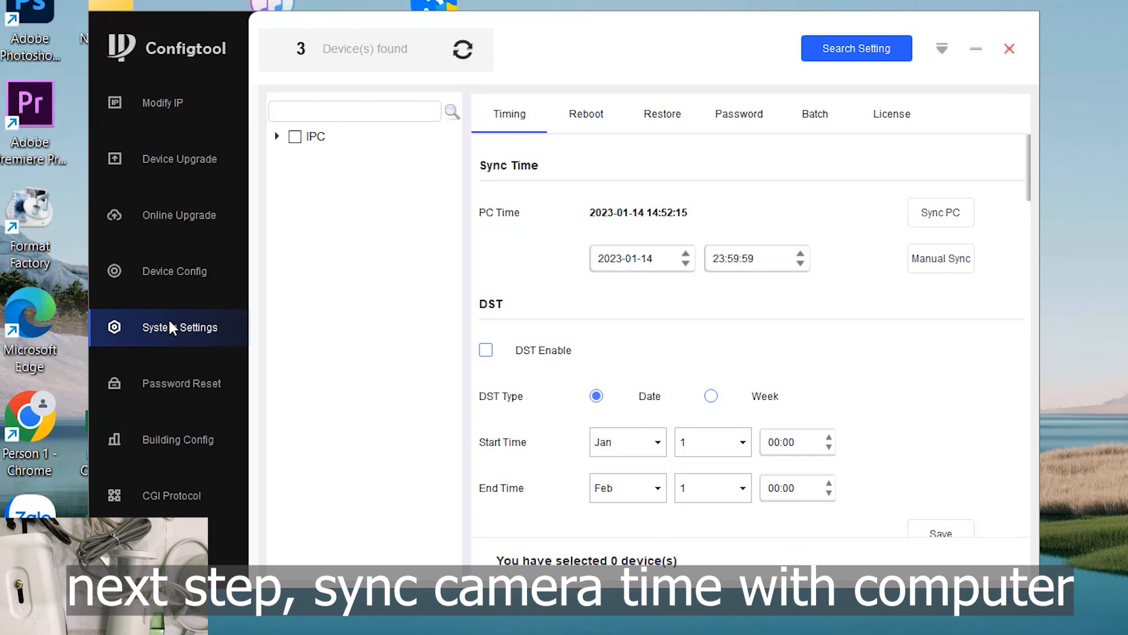
pyautogui.click(276, 137)
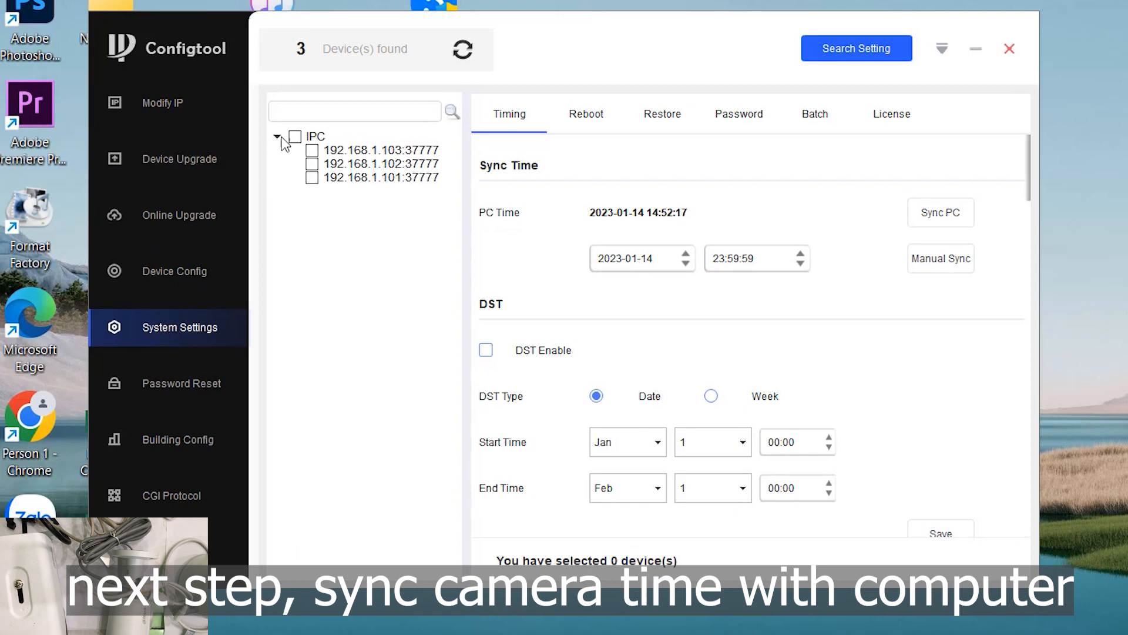
pyautogui.click(296, 138)
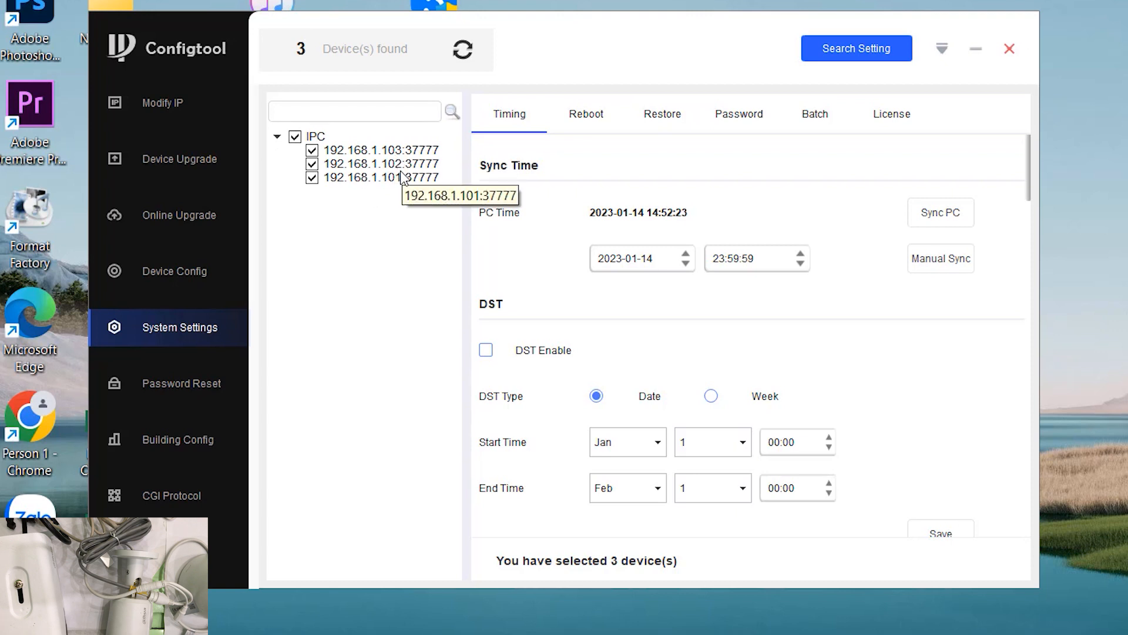
pyautogui.click(950, 216)
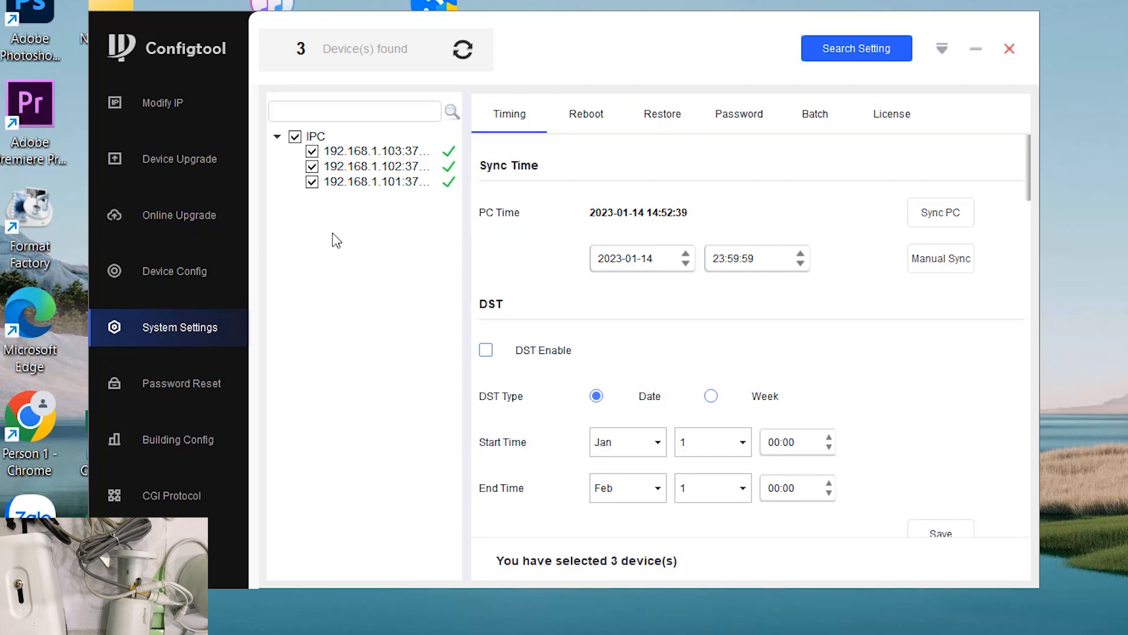
pyautogui.click(175, 272)
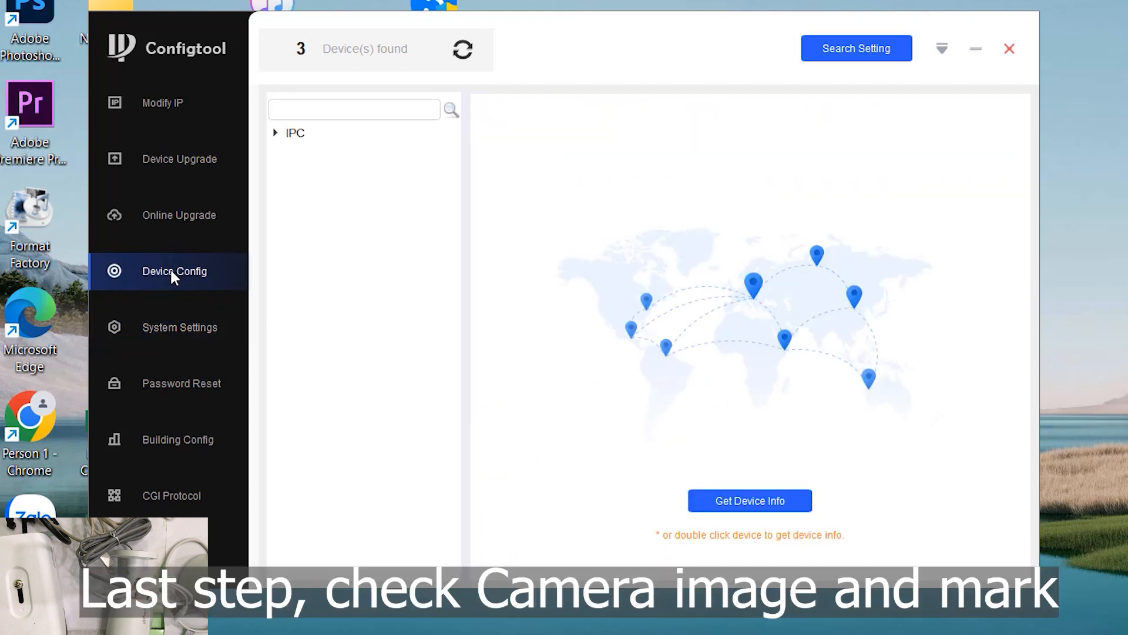
# Expand the IPC list, load camera 192.168.1.101's settings, and view its live Image preview
pyautogui.click(274, 134)
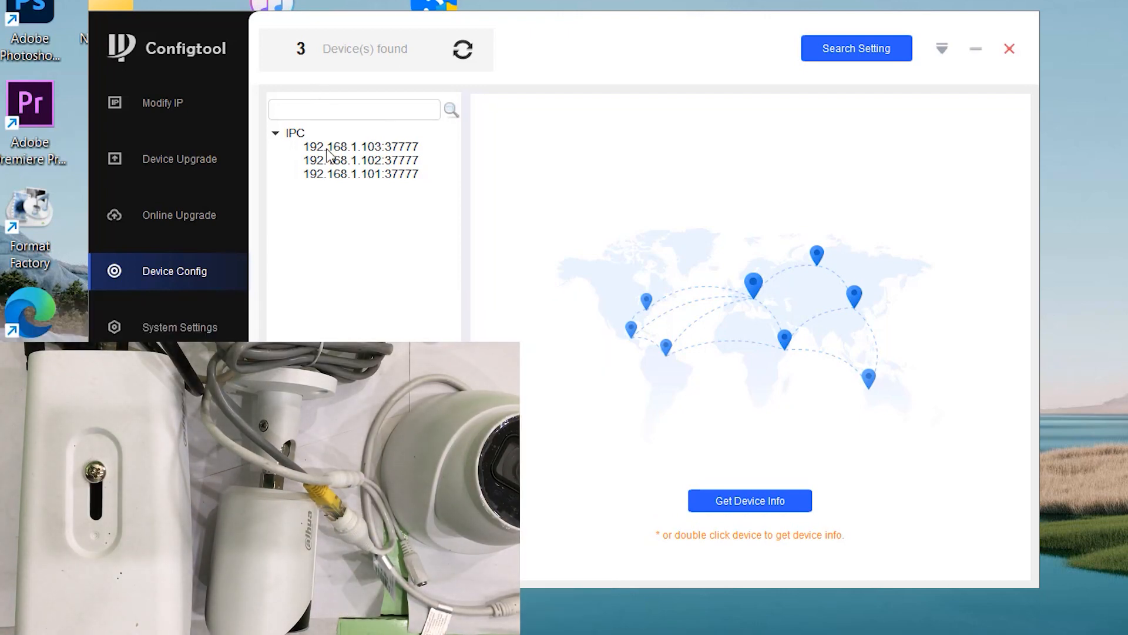
pyautogui.click(356, 178)
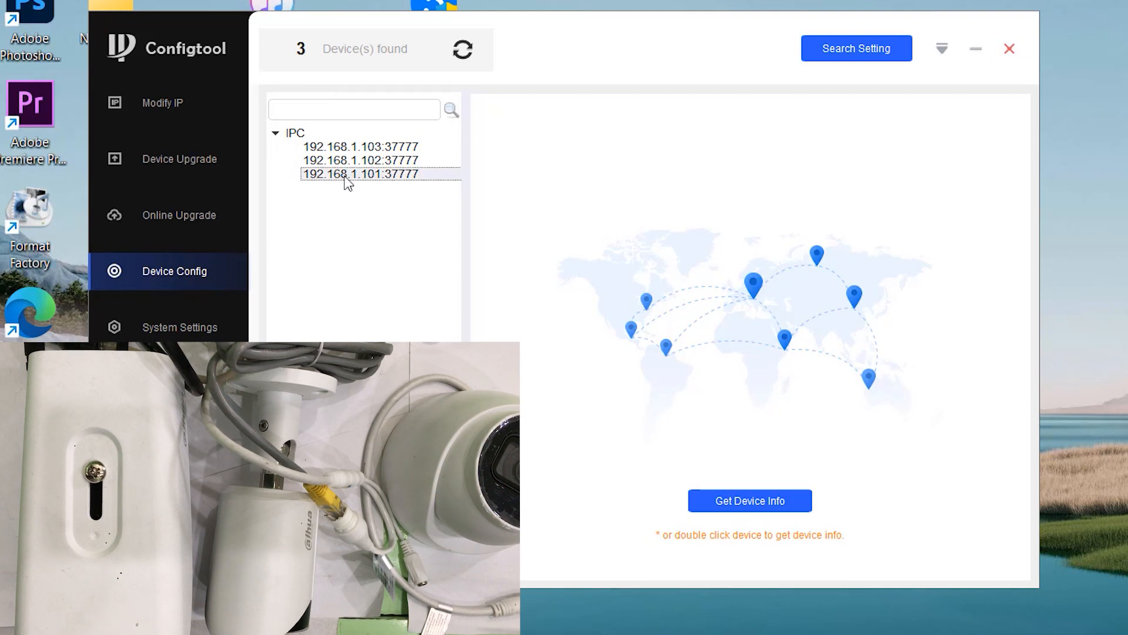
pyautogui.doubleClick(343, 174)
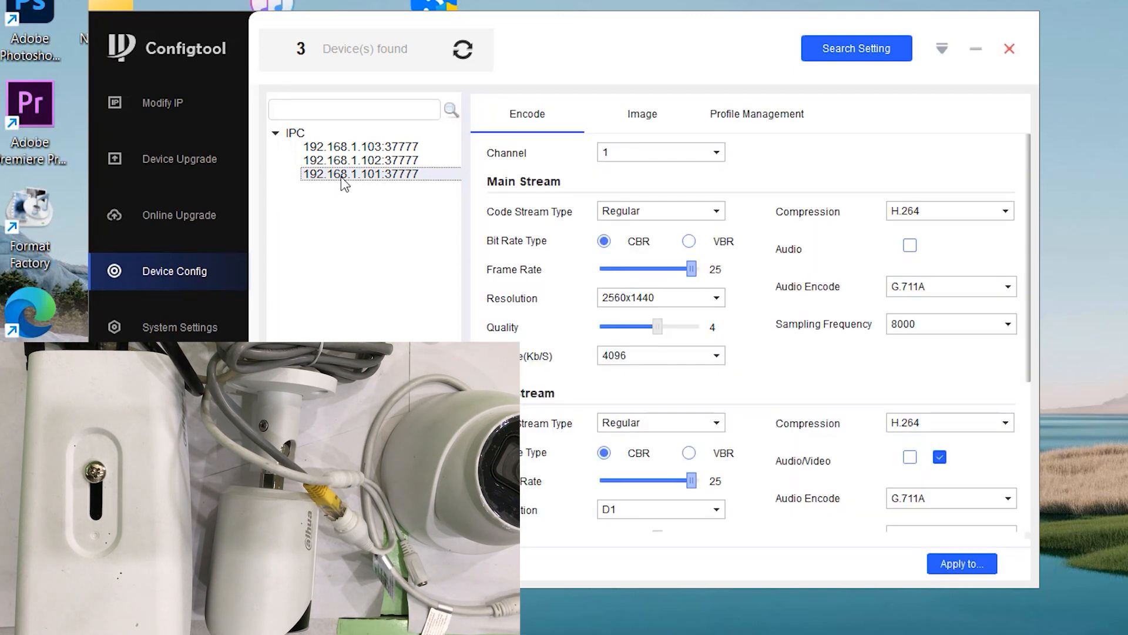
pyautogui.click(649, 119)
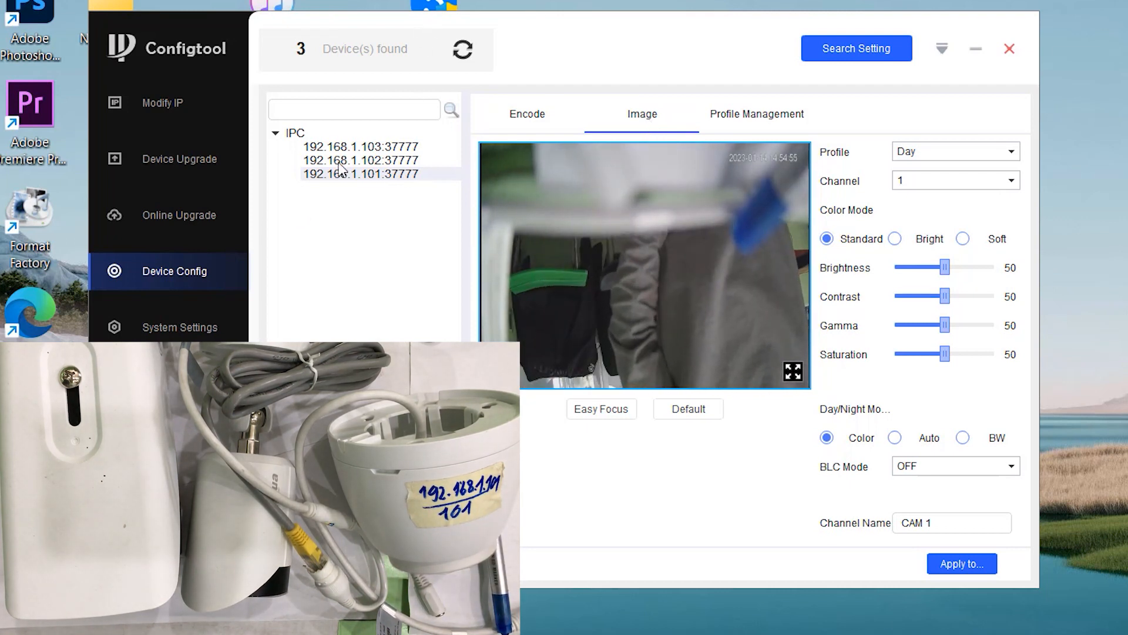
# Switch to camera 192.168.1.102 and view its live image, then do the same for 192.168.1.103
pyautogui.click(367, 161)
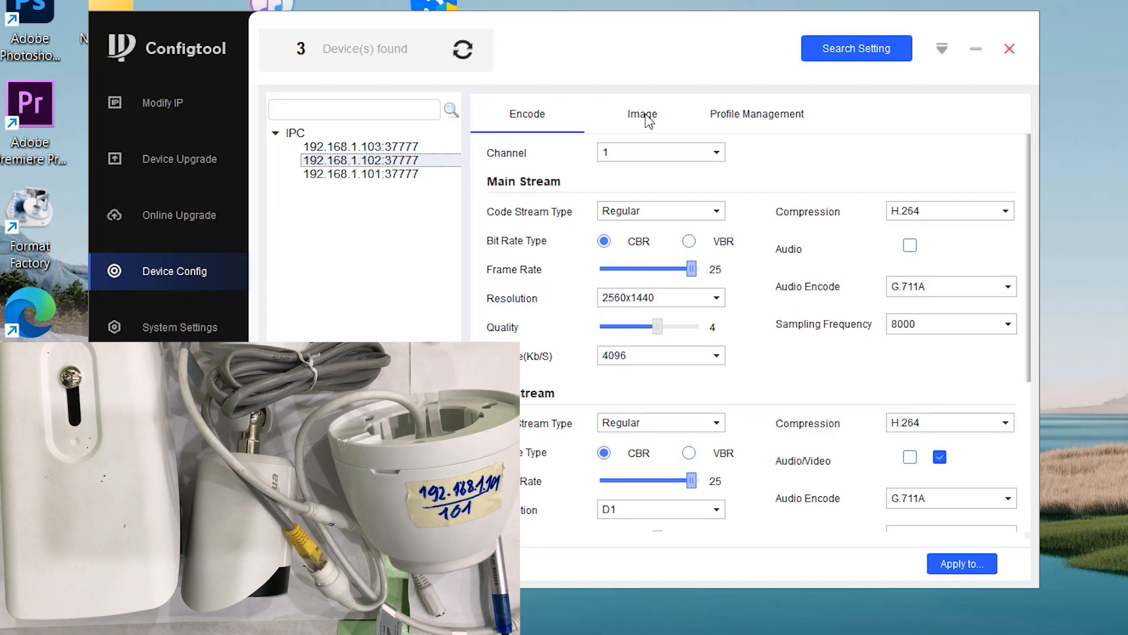
pyautogui.click(643, 116)
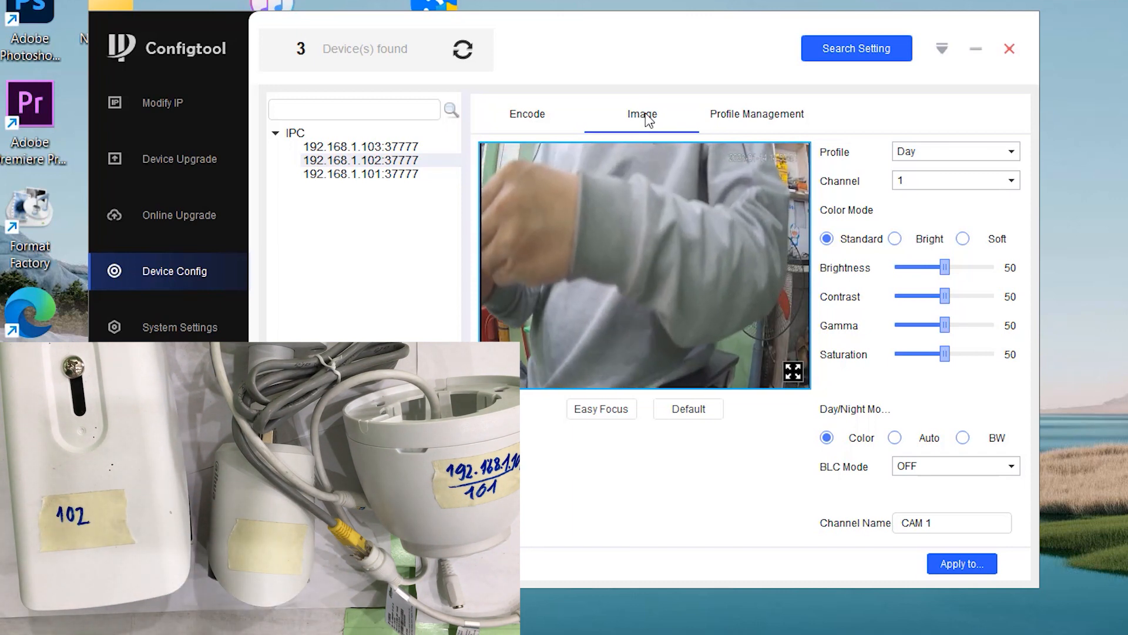
pyautogui.click(366, 150)
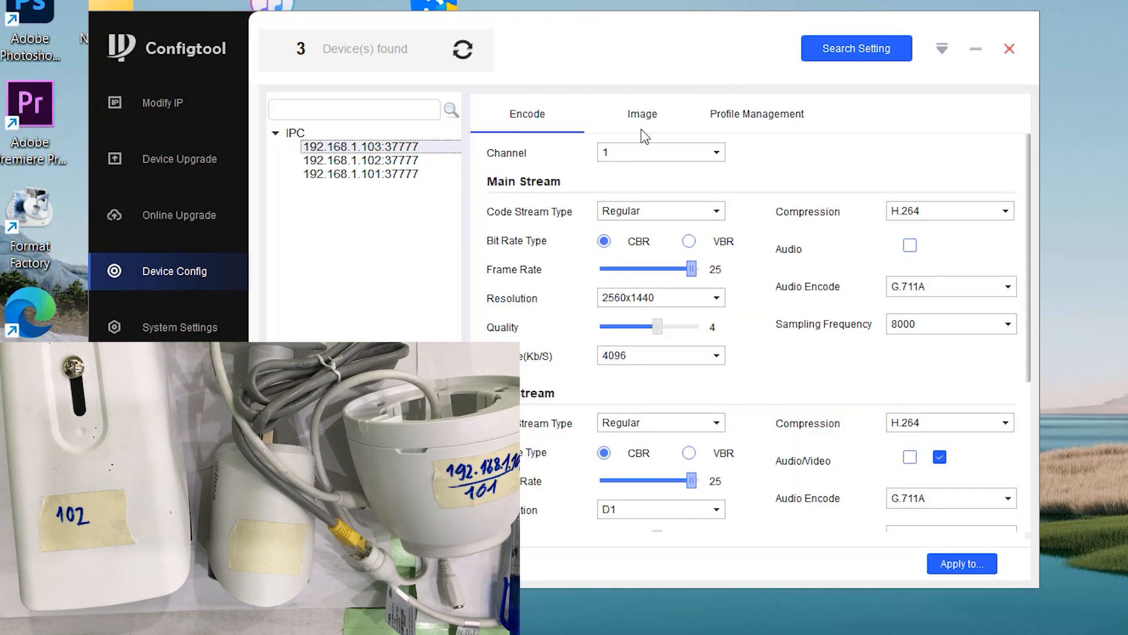
pyautogui.click(641, 120)
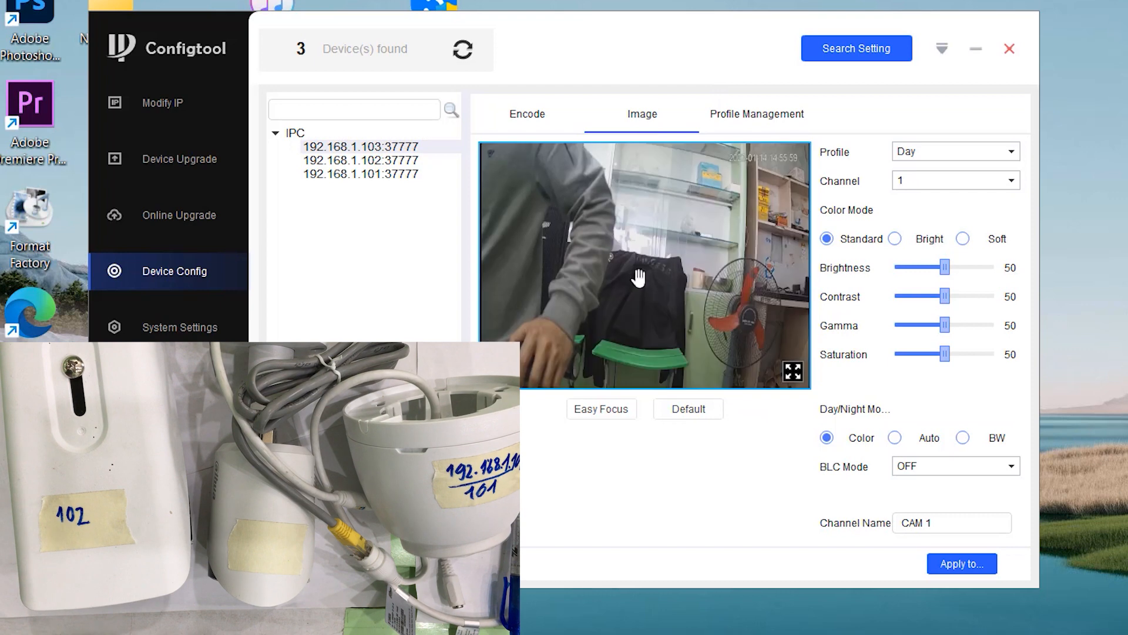